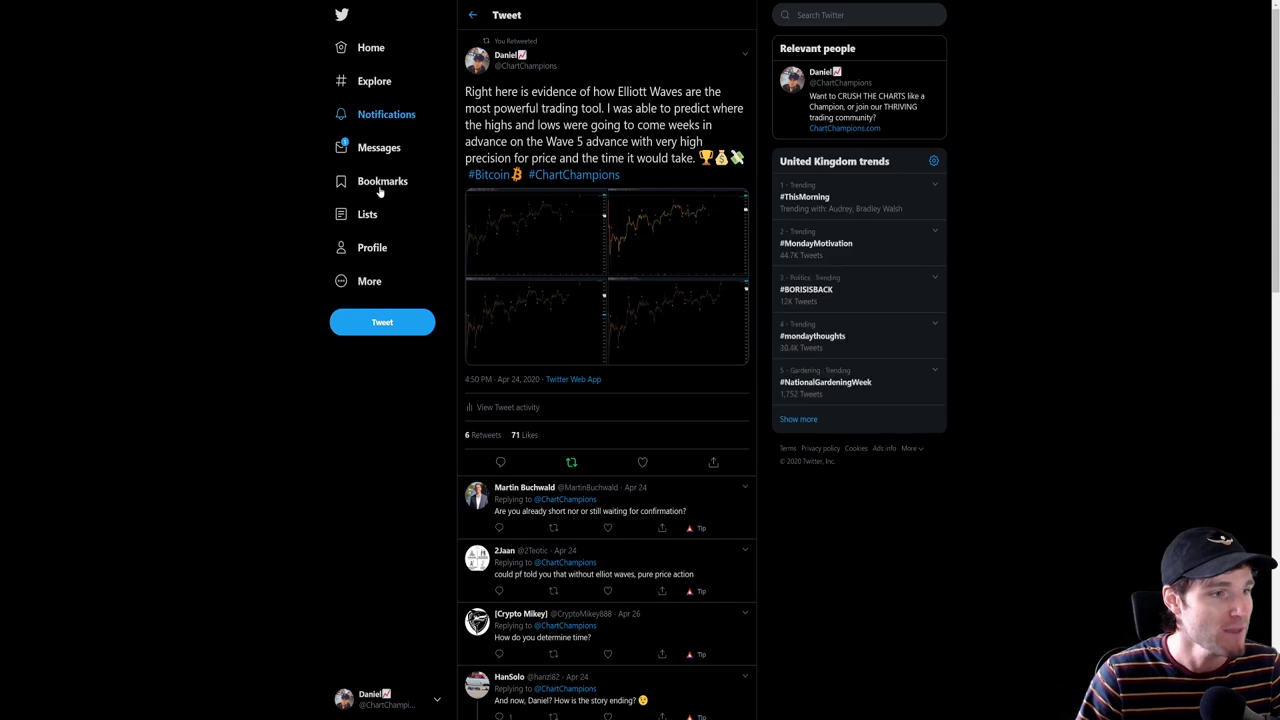
# - Enlarge the tweet's Elliott Wave chart images and browse through all four Bitcoin charts
pyautogui.click(512, 234)
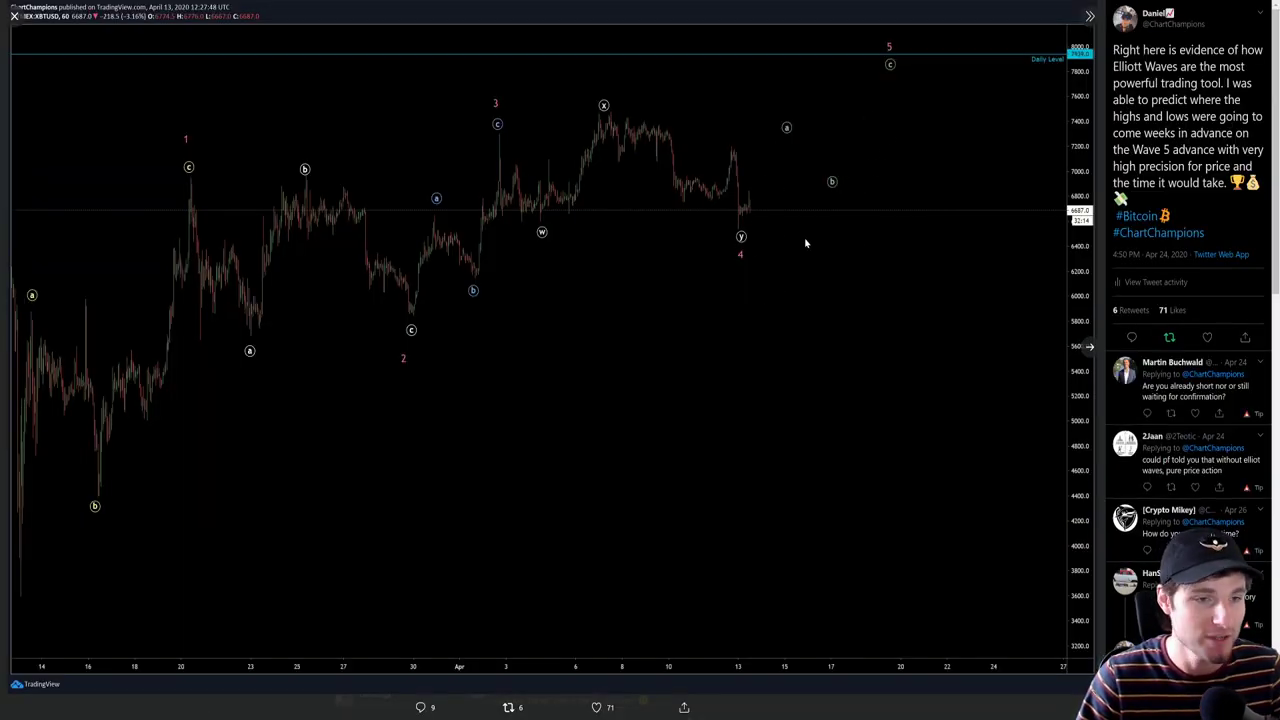
pyautogui.press('Right')
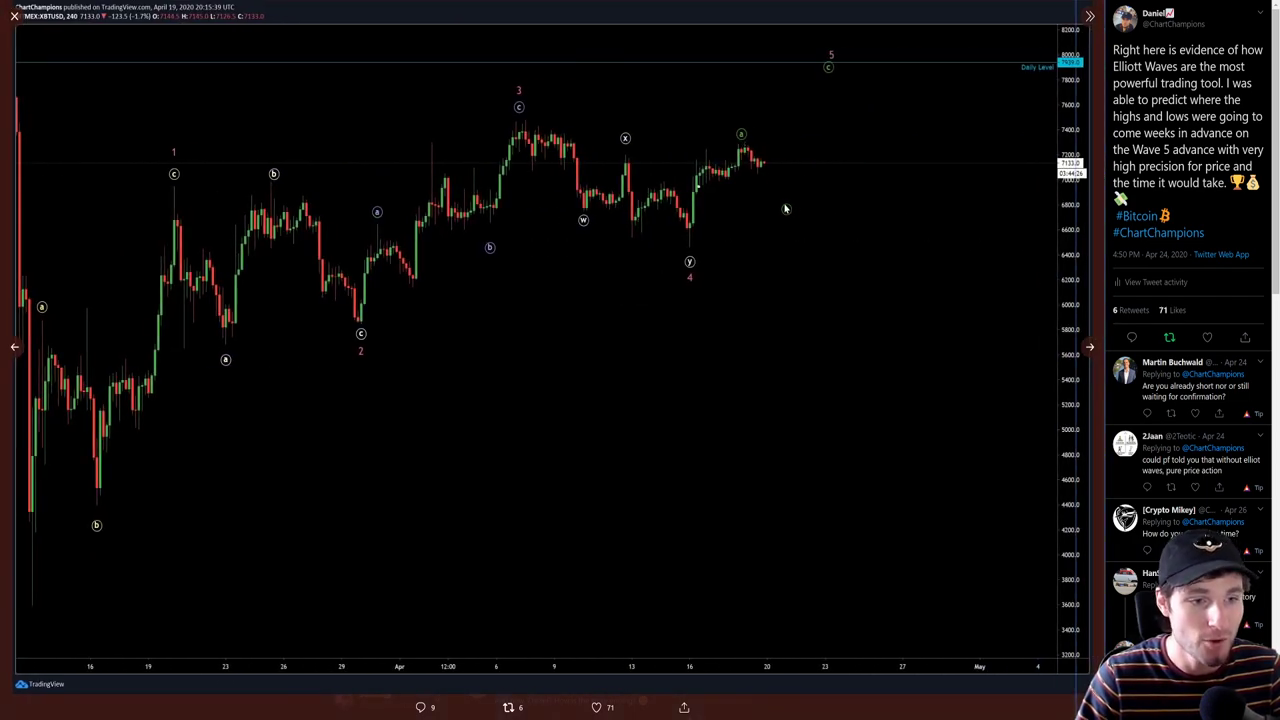
pyautogui.press('Right')
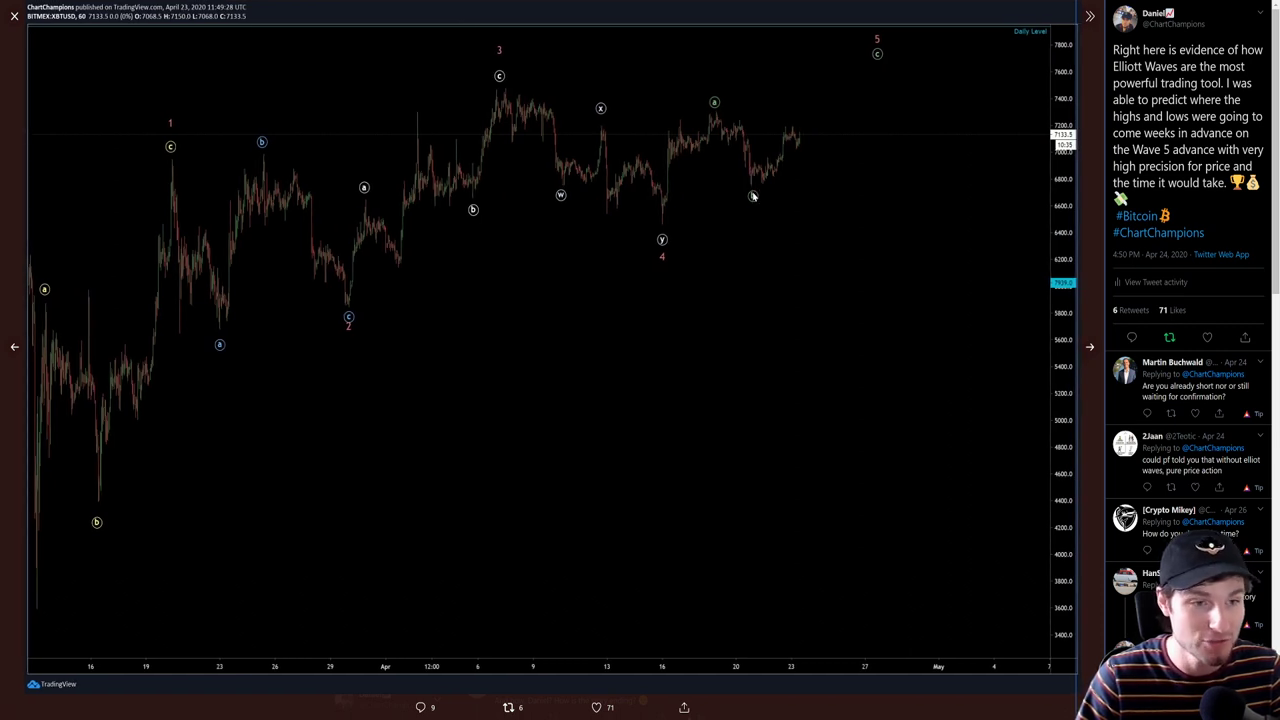
pyautogui.press('Right')
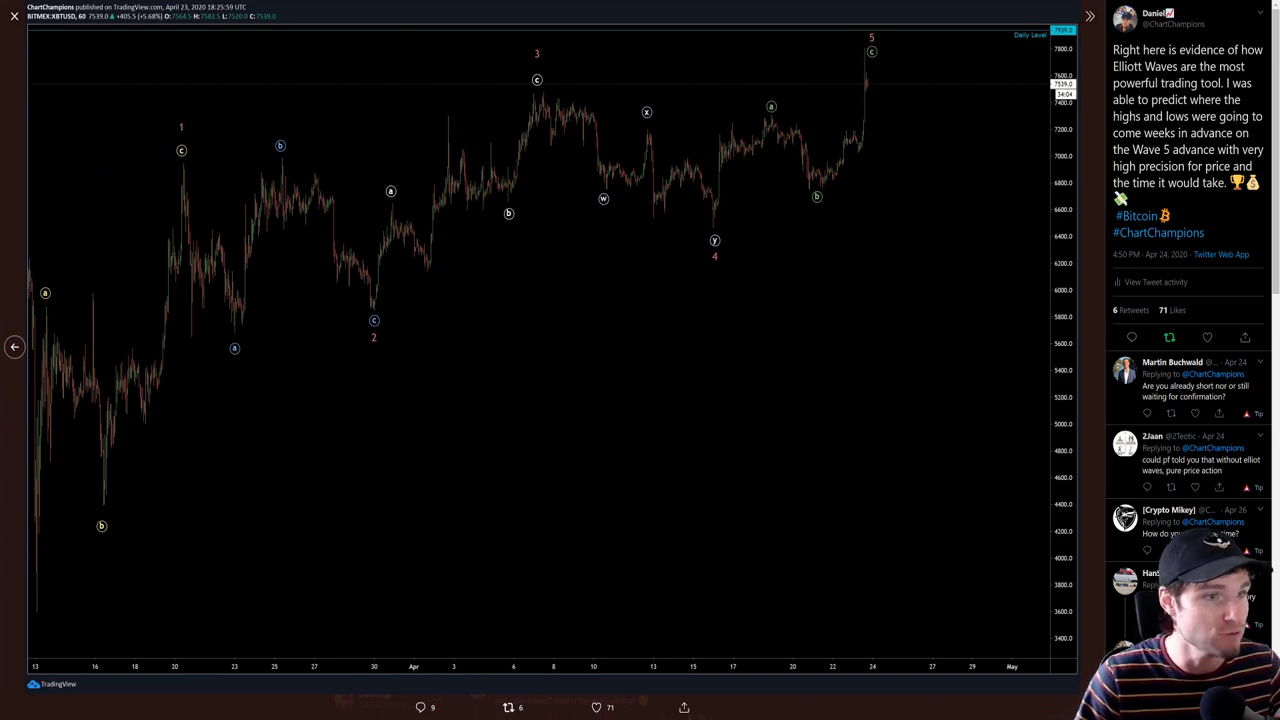
# - Switch to the TradingView XBTUSD chart, sketch a rising brush stroke from the latest price past the wave 5 label, and undo it
pyautogui.hotkey('ctrl', 'Tab')
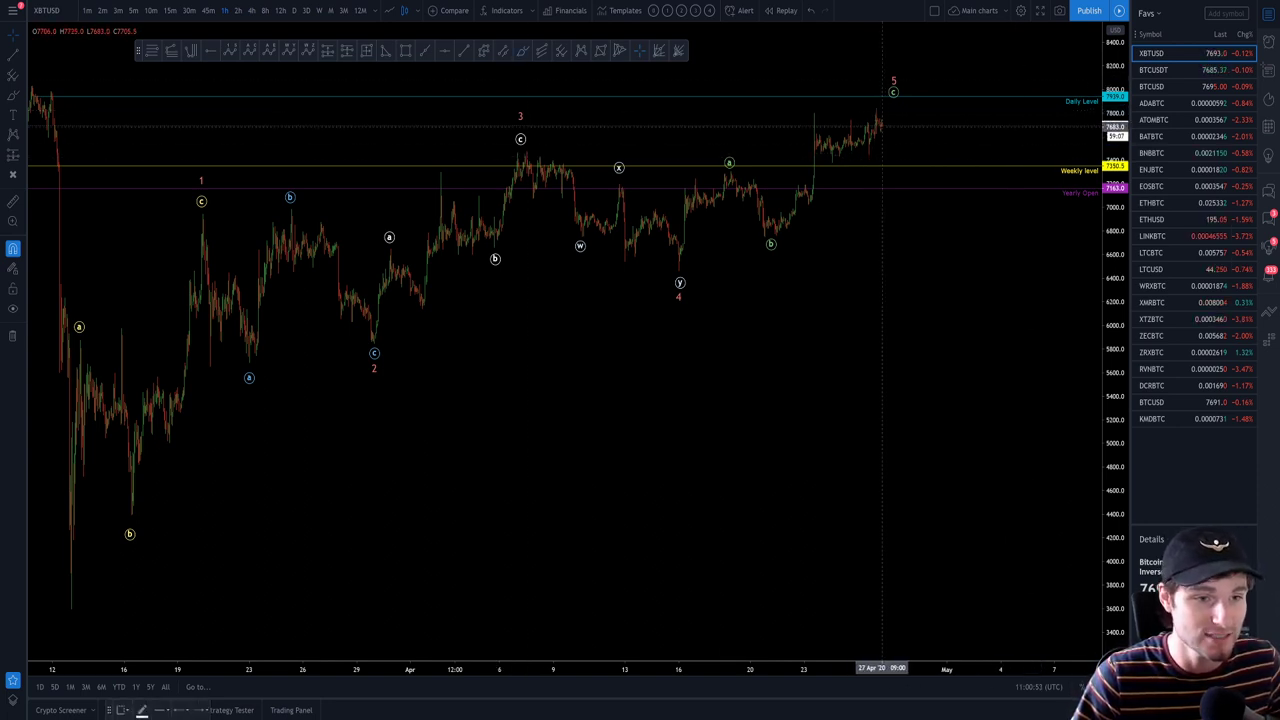
pyautogui.moveTo(882, 127); pyautogui.dragTo(915, 78)
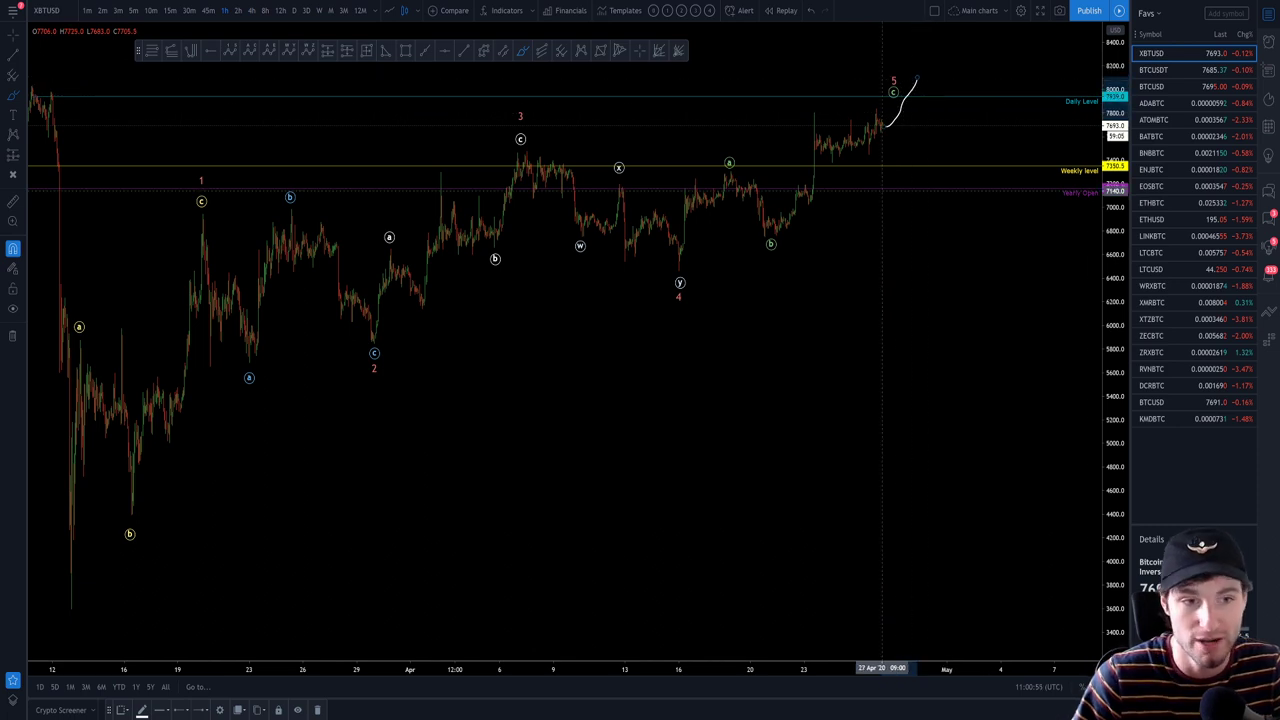
pyautogui.hotkey('ctrl', 'z')
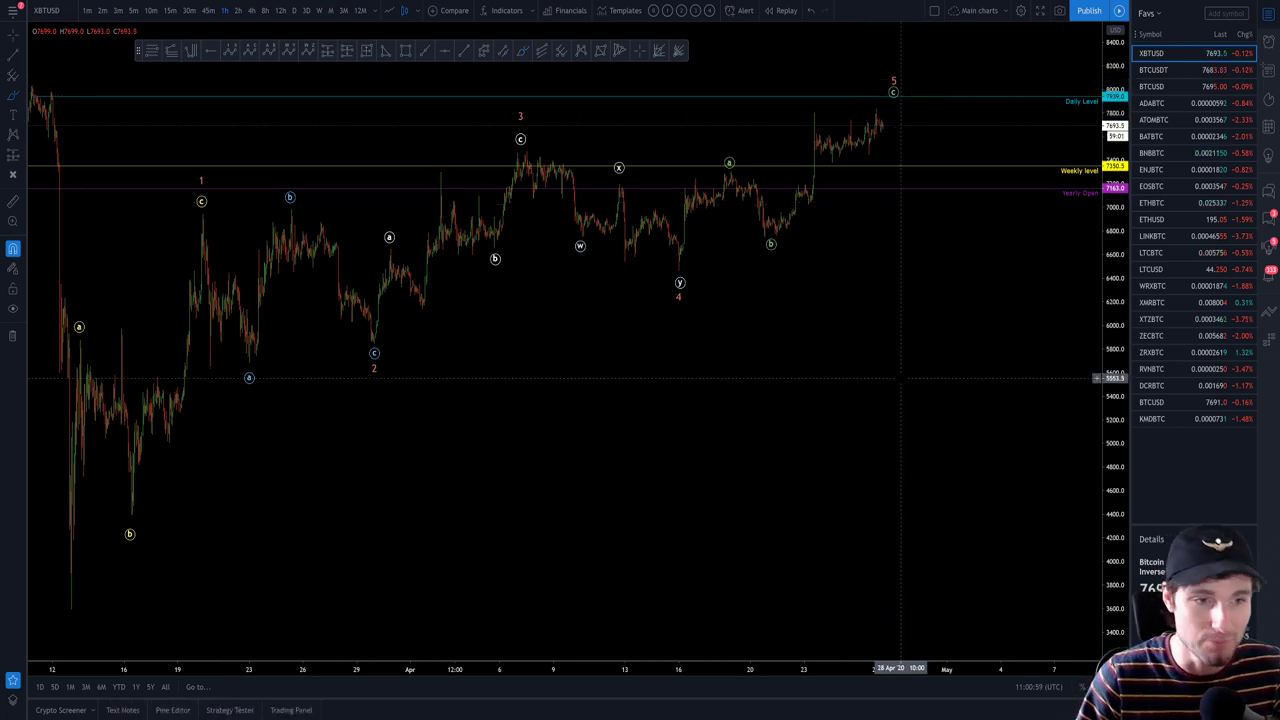
# - Set the XBTUSD chart to the 15-minute timeframe and bring the 24 to 27 April price action into view
pyautogui.click(173, 14)
pyautogui.scroll(5, 815, 427)
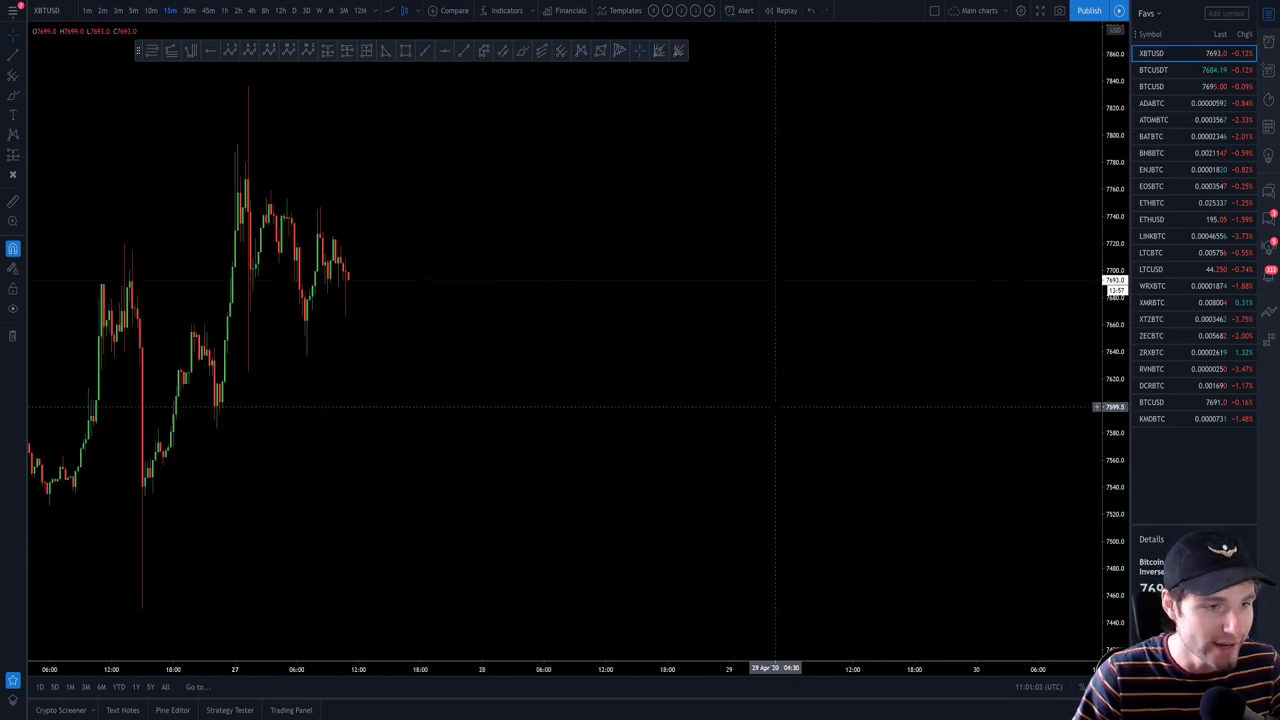
pyautogui.scroll(-5, 815, 427)
pyautogui.scroll(3, 900, 350)
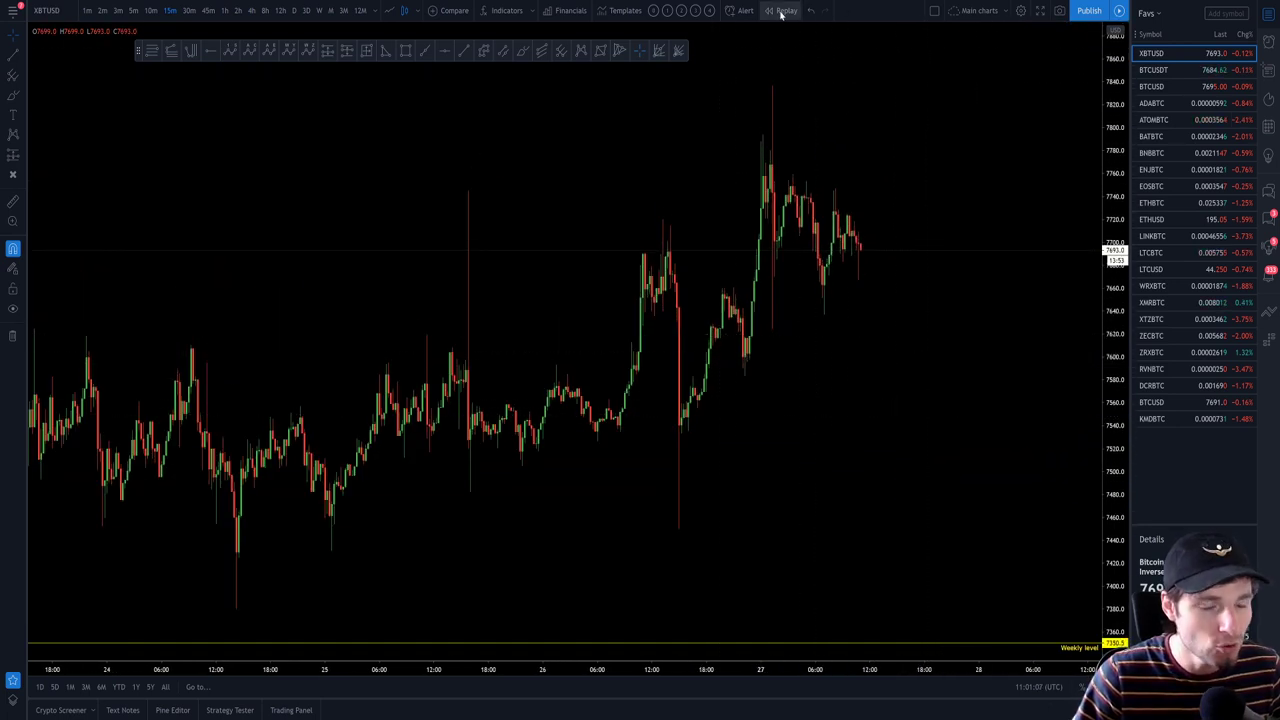
# - Sketch two crossing brush lines over the 26 to 27 April candles and a short stroke near the highs, undoing them all
pyautogui.click(531, 51)
pyautogui.moveTo(651, 155); pyautogui.dragTo(921, 546)
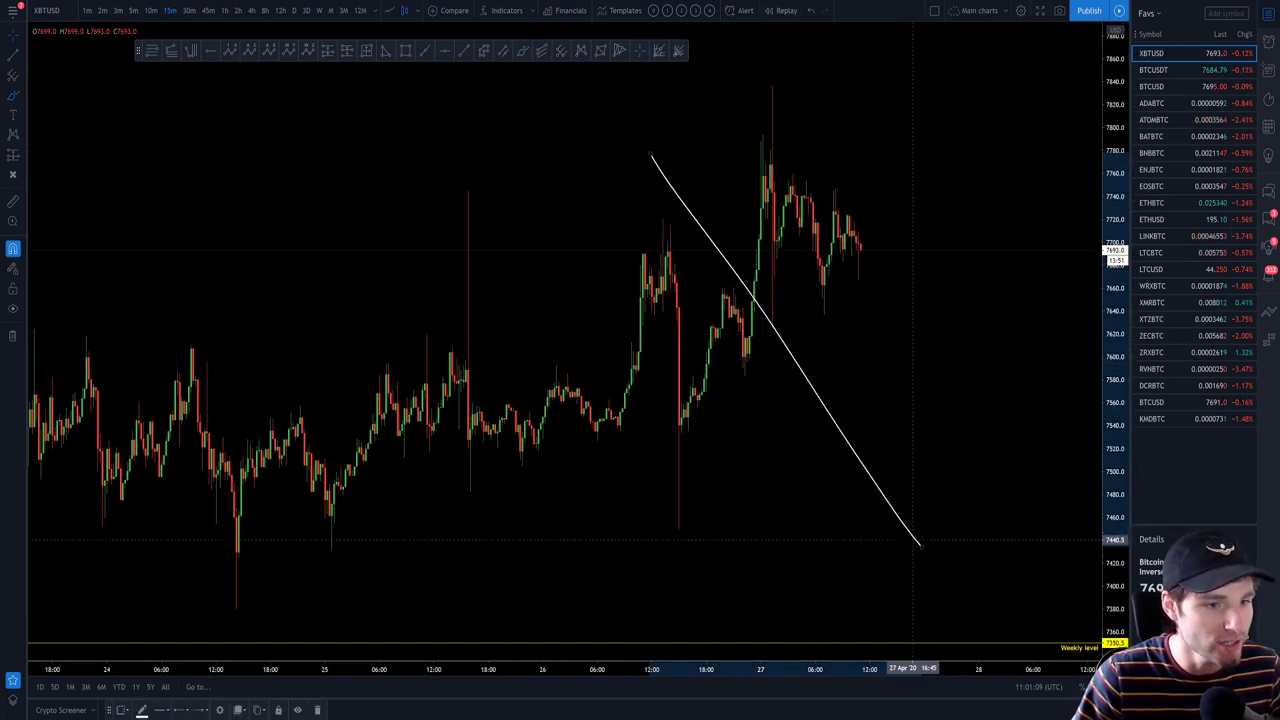
pyautogui.moveTo(686, 423); pyautogui.dragTo(934, 134)
pyautogui.hotkey('ctrl', 'z')
pyautogui.hotkey('ctrl', 'y')
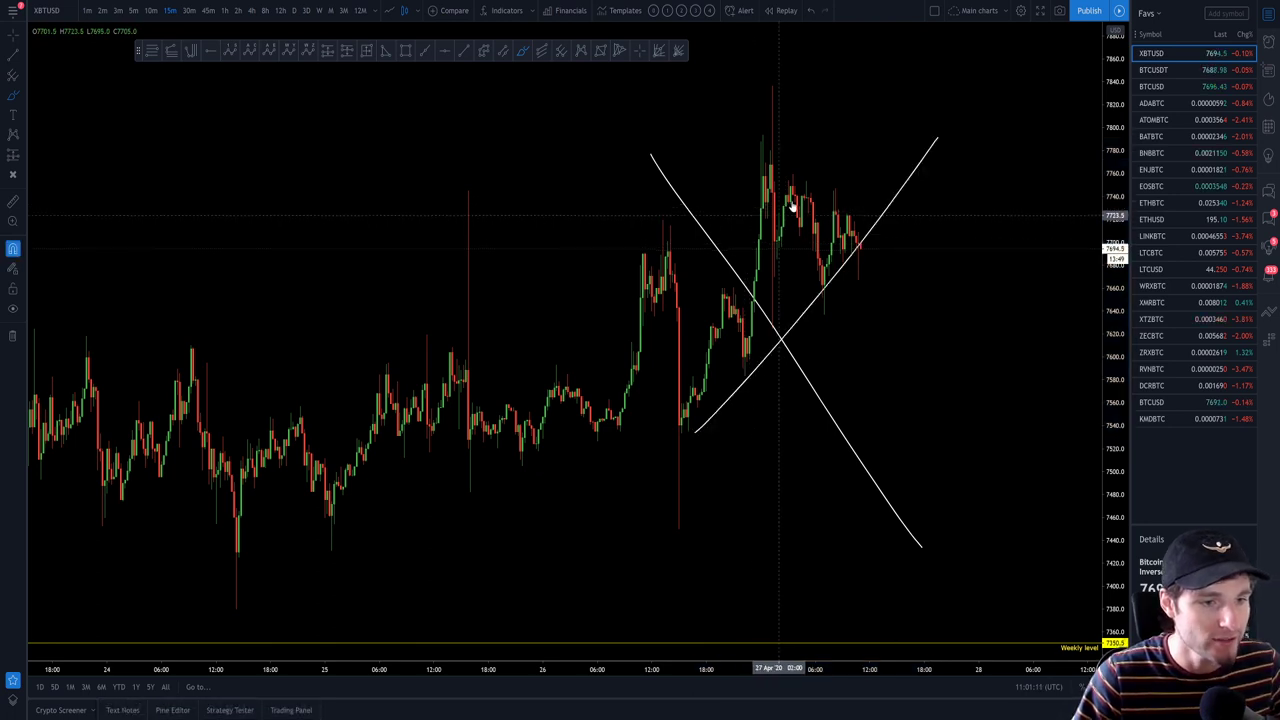
pyautogui.hotkey('ctrl', 'z')
pyautogui.hotkey('ctrl', 'z')
pyautogui.moveTo(883, 172)
pyautogui.mouseDown()
pyautogui.moveTo(706, 214)
pyautogui.moveTo(829, 438)
pyautogui.moveTo(868, 140)
pyautogui.mouseUp()
pyautogui.hotkey('ctrl', 'z')
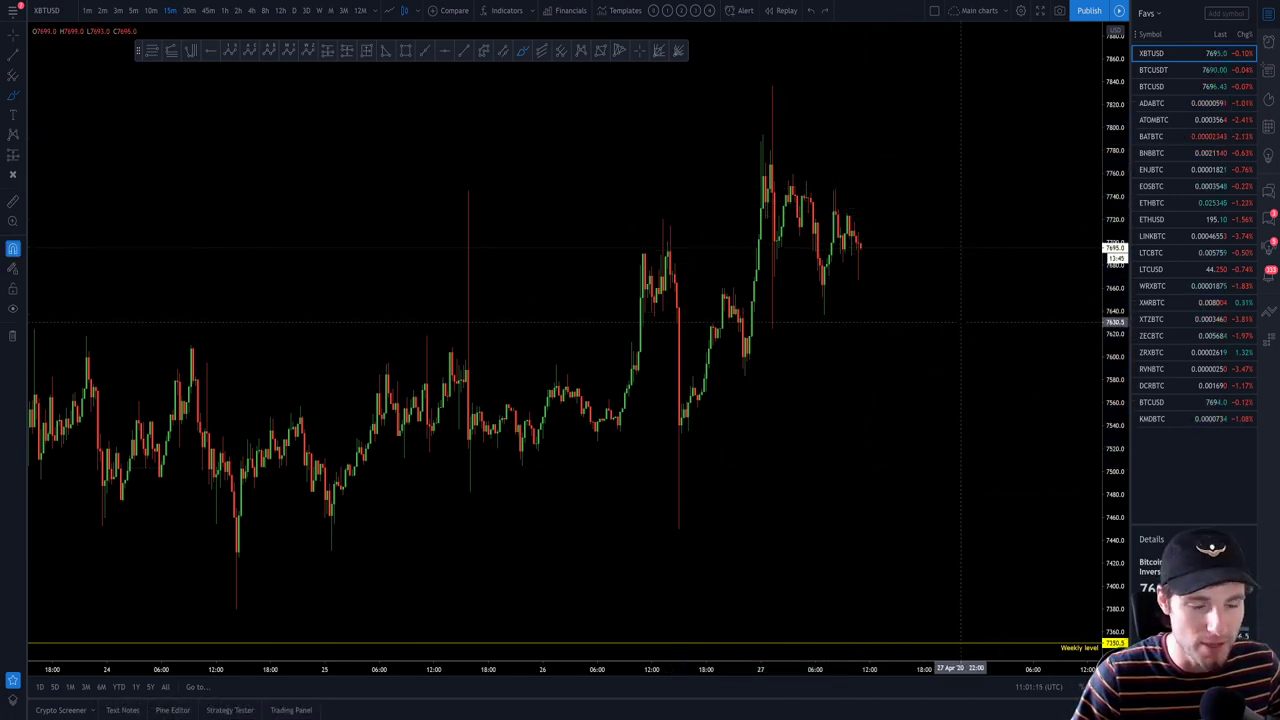
# - Trace the sharp 26 April sell-off and the area beneath it with temporary brush strokes, and undo them
pyautogui.scroll(-1, 951, 312)
pyautogui.moveTo(712, 182)
pyautogui.mouseDown()
pyautogui.moveTo(727, 332)
pyautogui.moveTo(712, 190)
pyautogui.mouseUp()
pyautogui.scroll(1, 722, 330)
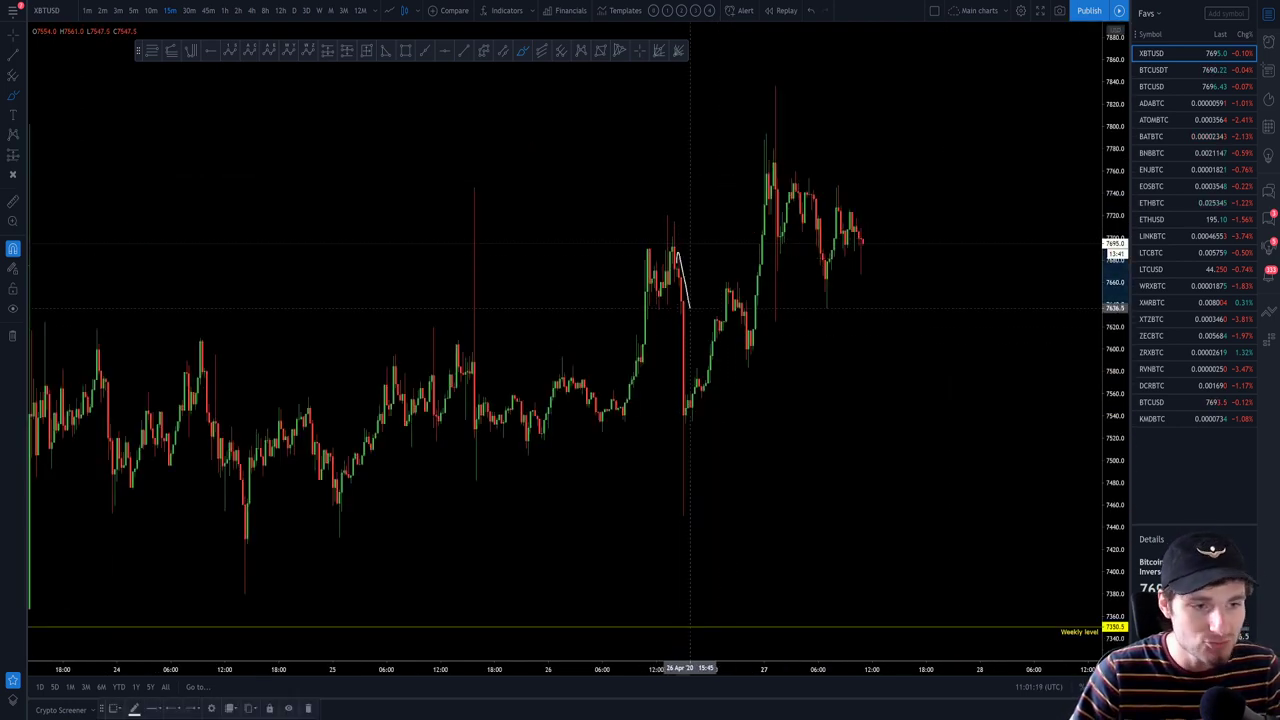
pyautogui.hotkey('ctrl', 'z')
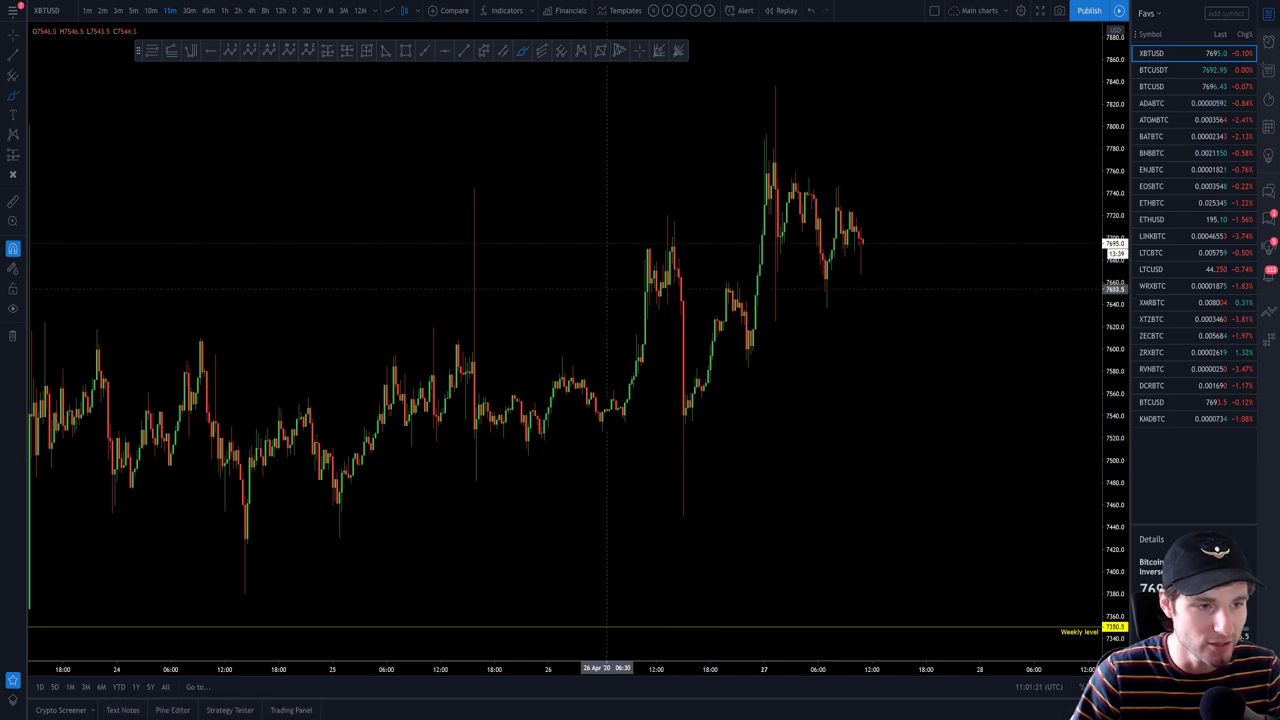
pyautogui.moveTo(607, 408)
pyautogui.mouseDown()
pyautogui.moveTo(652, 256)
pyautogui.moveTo(682, 275)
pyautogui.moveTo(697, 597)
pyautogui.mouseUp()
pyautogui.hotkey('ctrl', 'z')
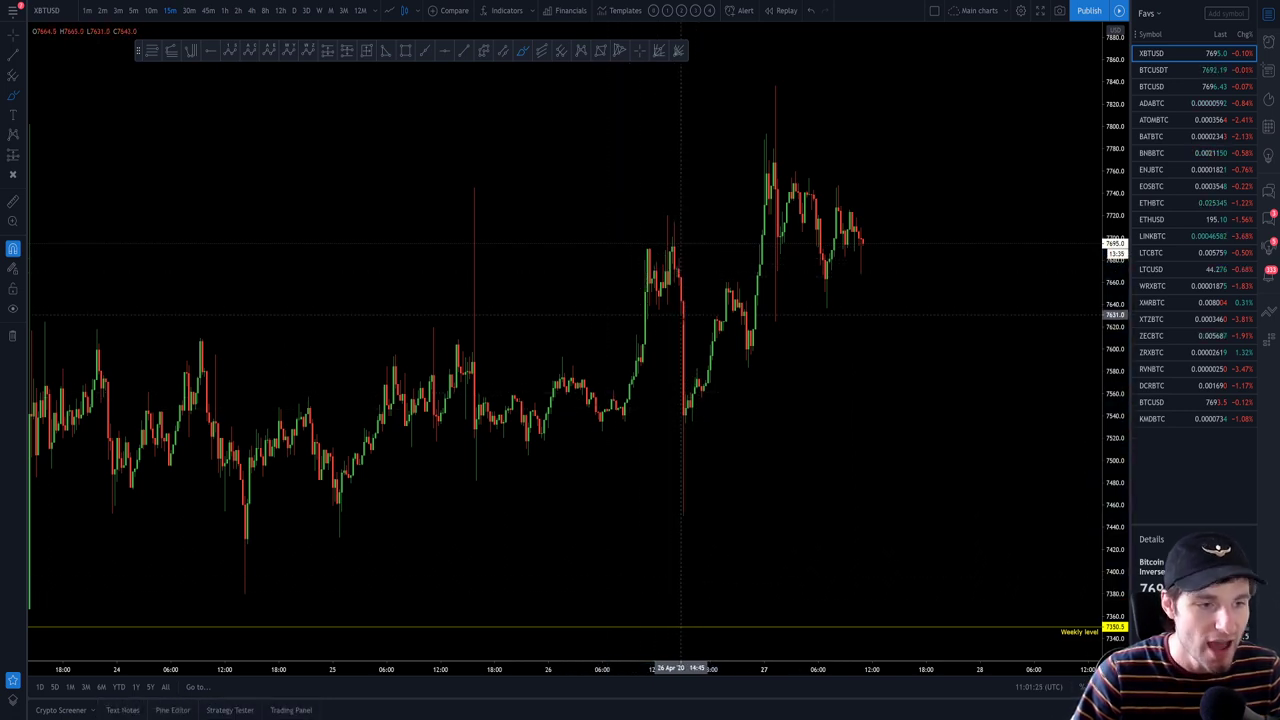
# - Circle the long lower wick of the 26 April sell-off, mark its drop with another stroke, and remove both drawings
pyautogui.moveTo(691, 408)
pyautogui.mouseDown()
pyautogui.moveTo(689, 510)
pyautogui.moveTo(673, 383)
pyautogui.mouseUp()
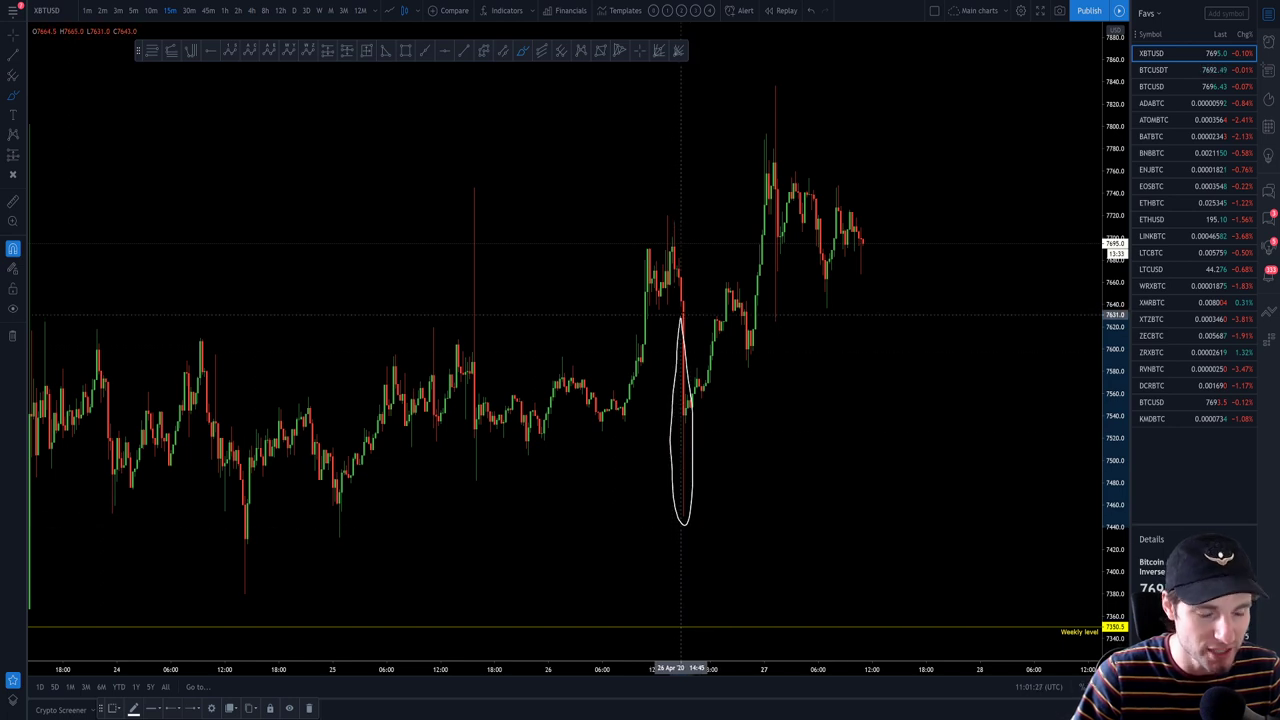
pyautogui.hotkey('ctrl', 'z')
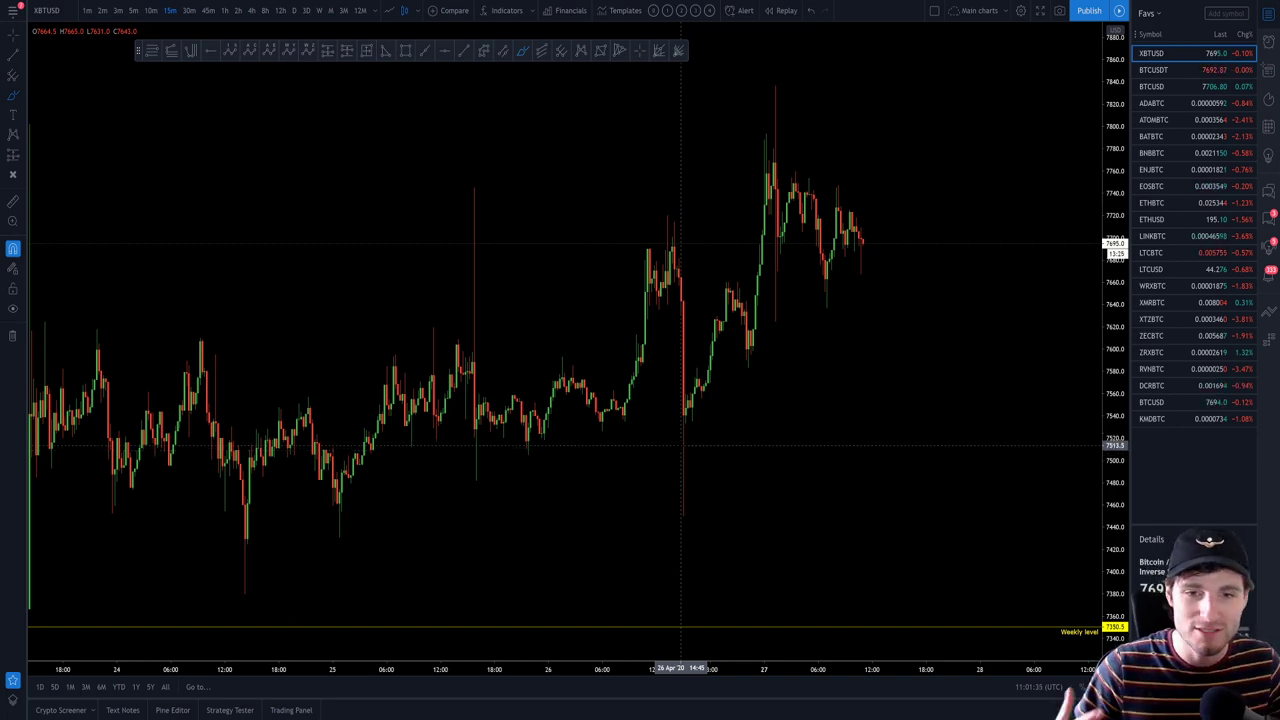
pyautogui.moveTo(686, 274)
pyautogui.mouseDown()
pyautogui.moveTo(697, 416)
pyautogui.moveTo(686, 522)
pyautogui.mouseUp()
pyautogui.press('Delete')
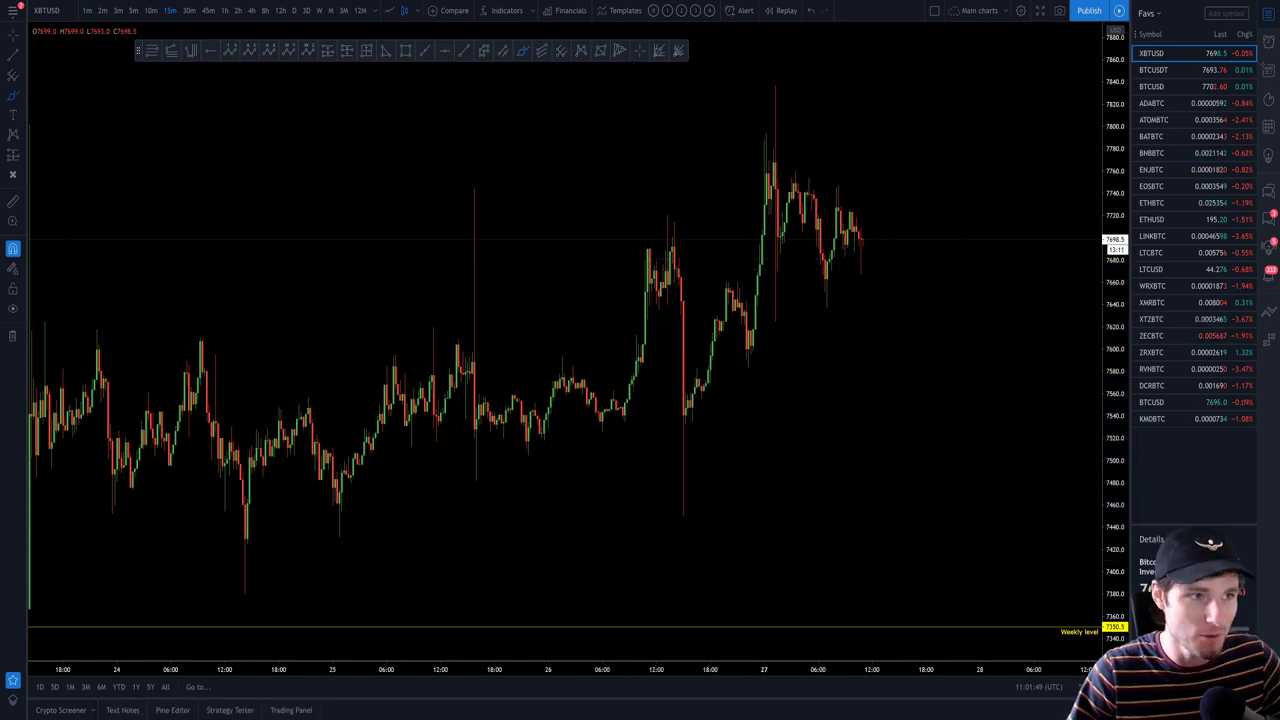
# - Switch to Discord and view the order-flow image attached to the message "lots of trapped shorts at the lows there" in bitcoin-charts
pyautogui.hotkey('alt', 'Tab')
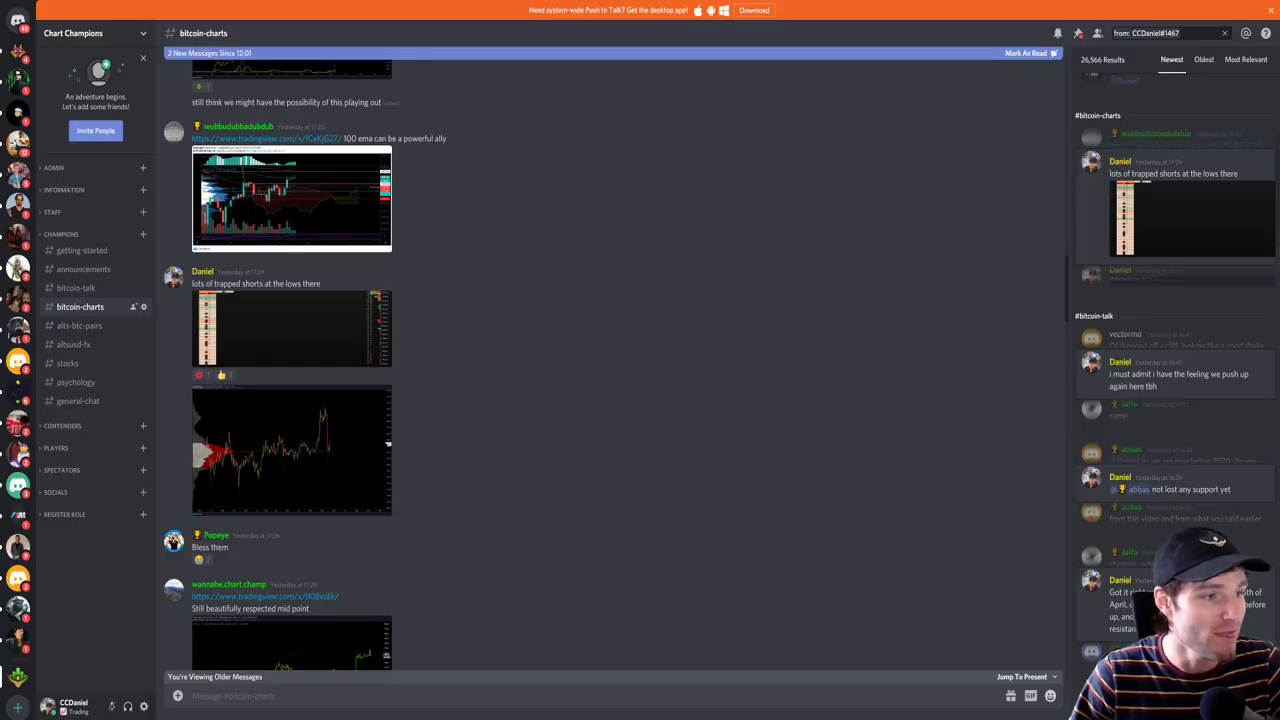
pyautogui.click(1180, 489)
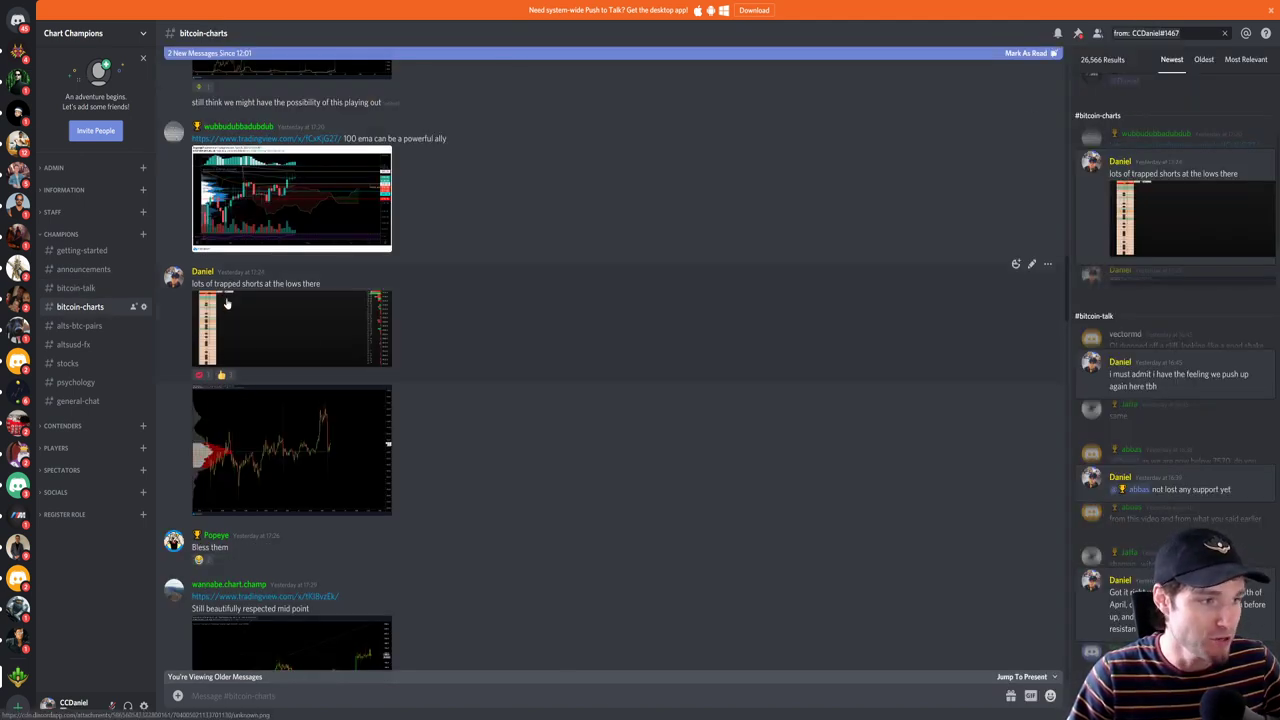
pyautogui.click(228, 304)
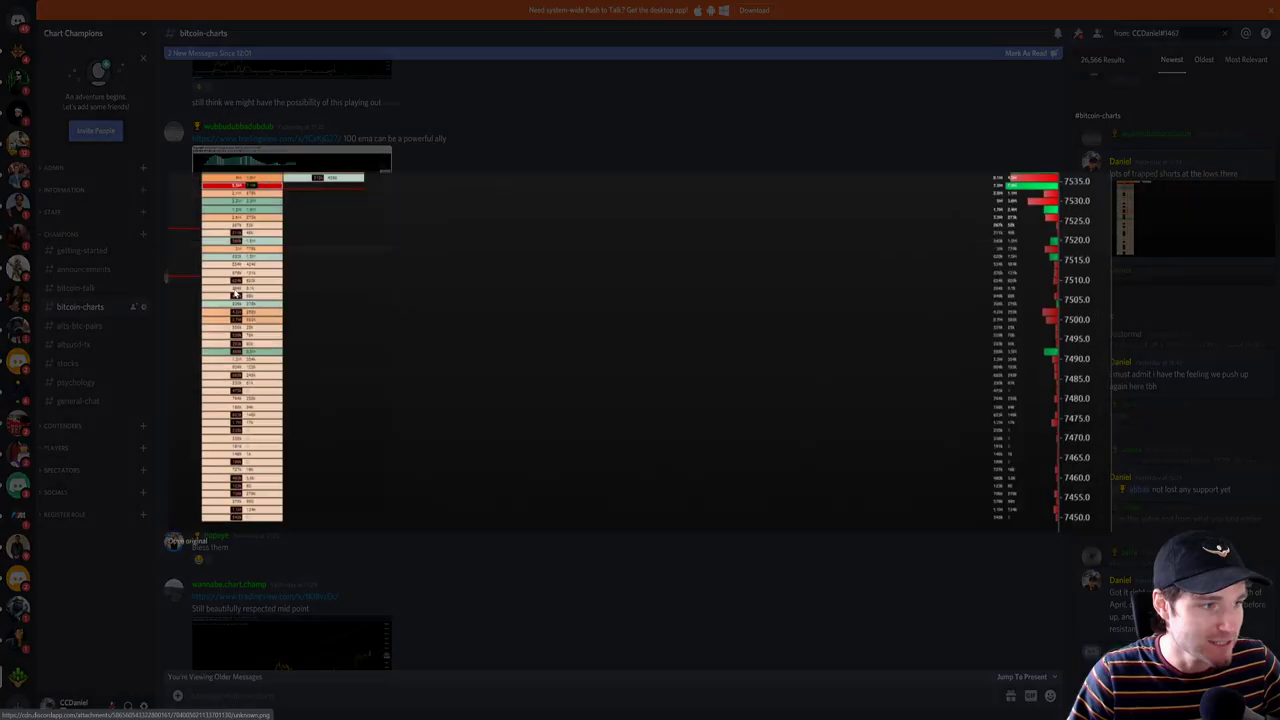
pyautogui.click(619, 125)
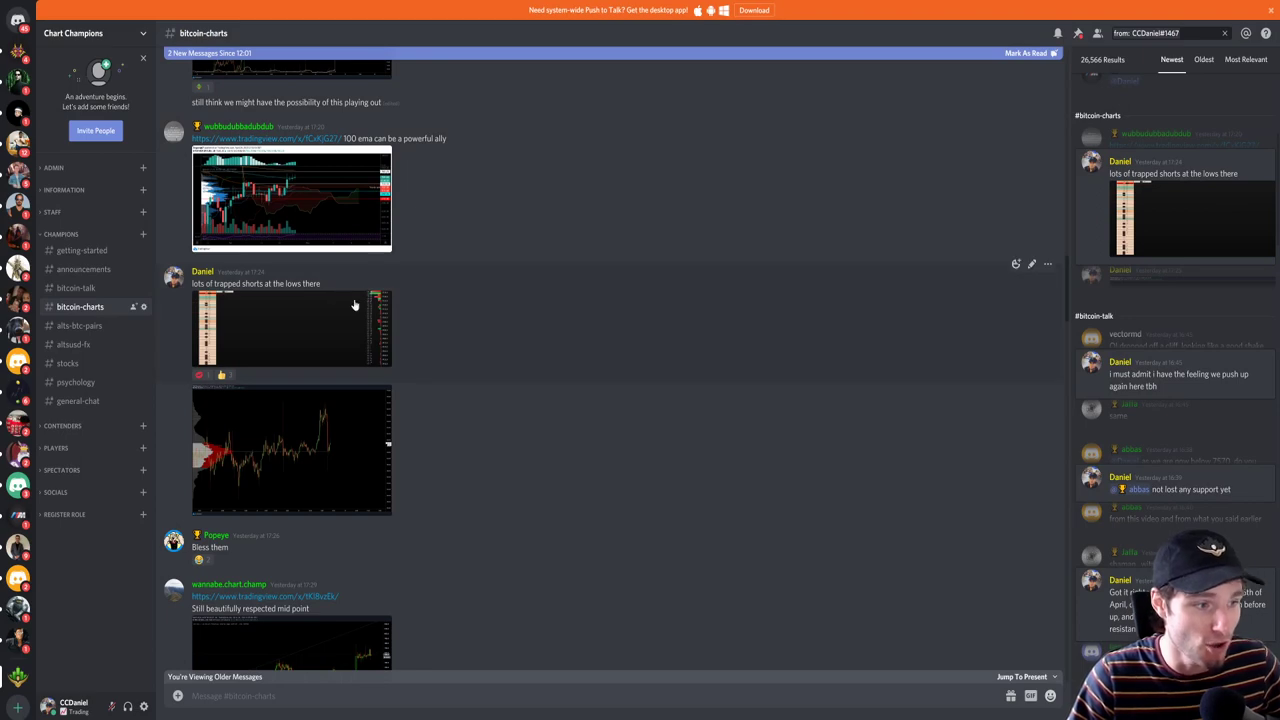
# - View the volume profile chart posted below the order-flow image and clear the message search
pyautogui.click(320, 440)
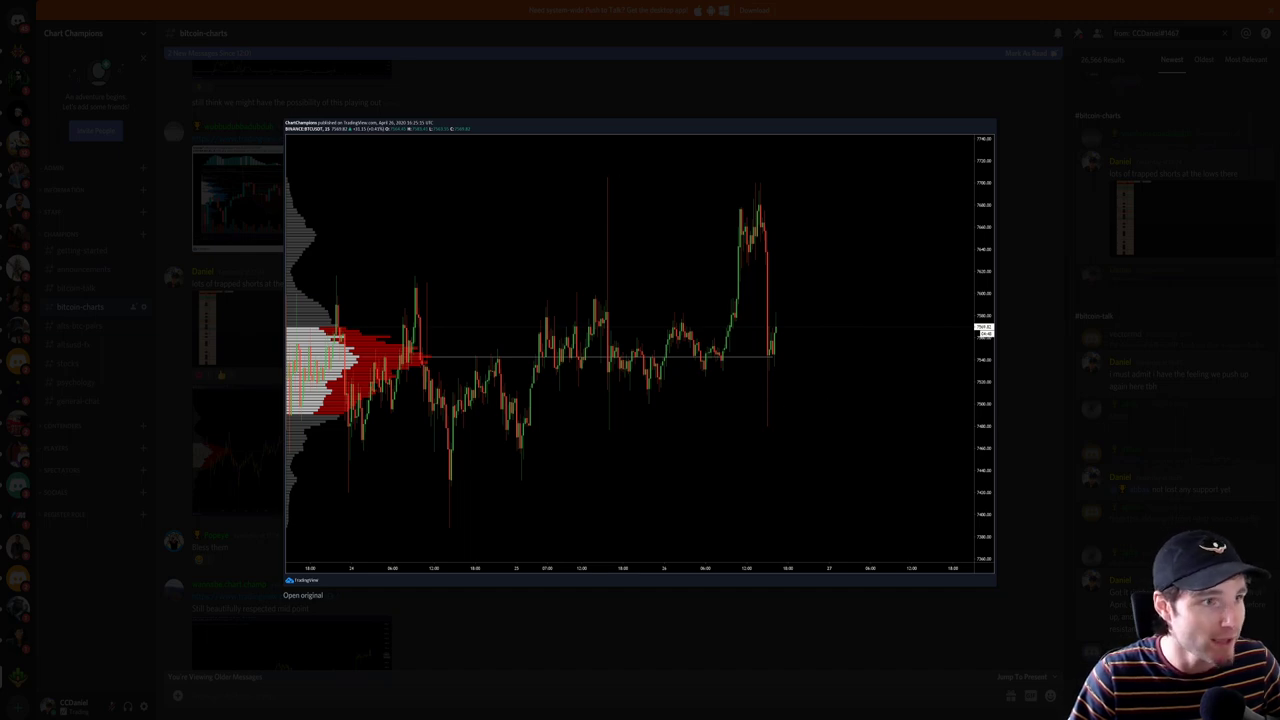
pyautogui.click(1014, 251)
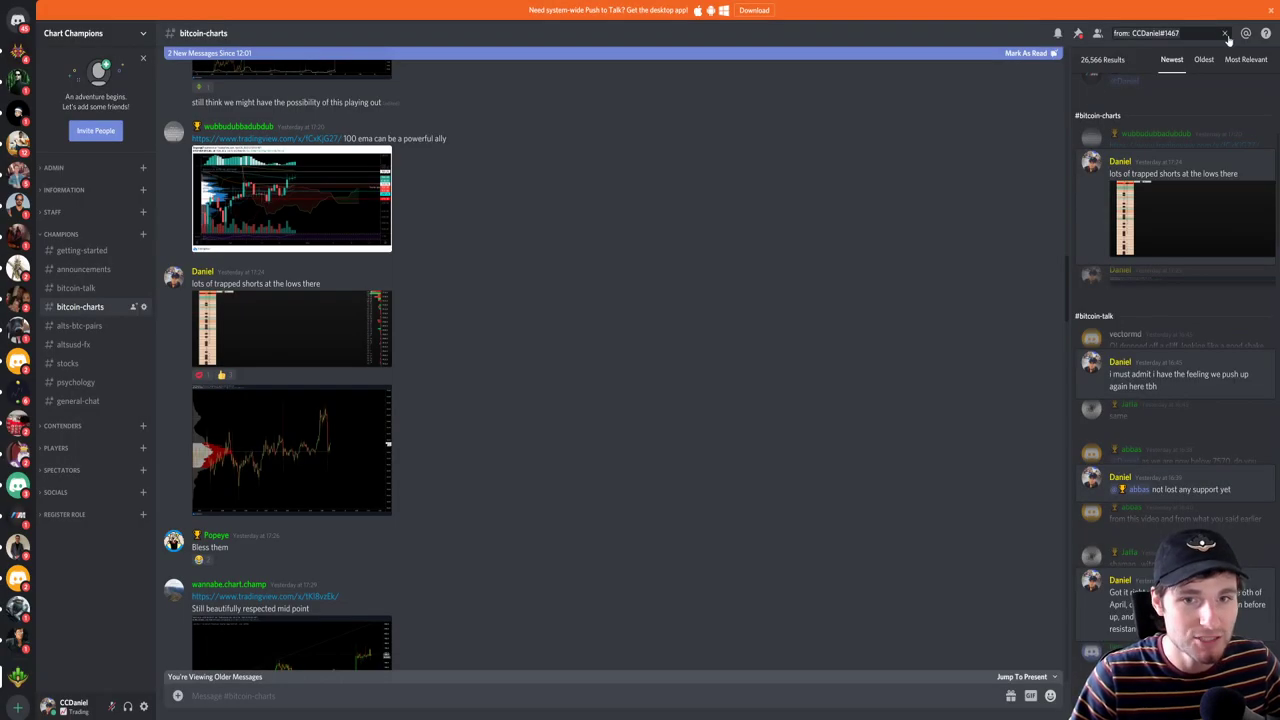
pyautogui.click(1226, 35)
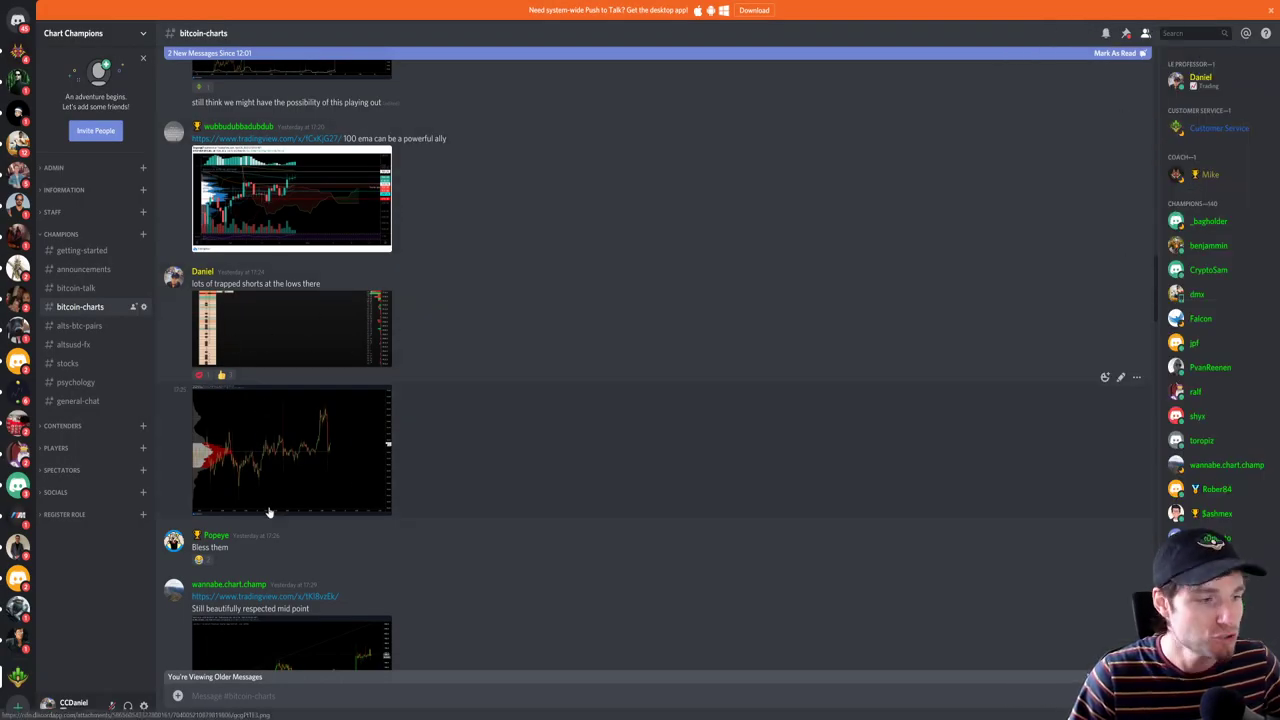
# - Return to the TradingView XBTUSD chart and examine the recent 15-minute candles together with the Weekly level and Yearly Open lines
pyautogui.hotkey('alt', 'Tab')
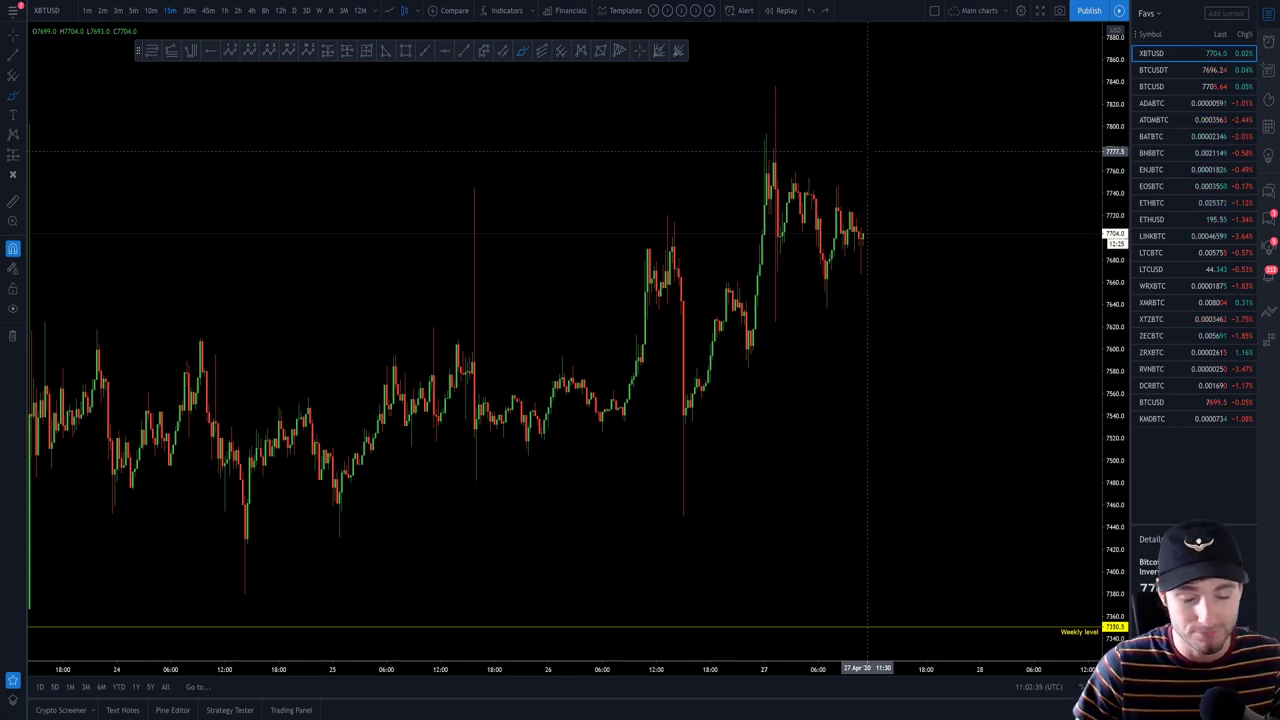
pyautogui.scroll(-5, 867, 152)
pyautogui.scroll(5, 860, 250)
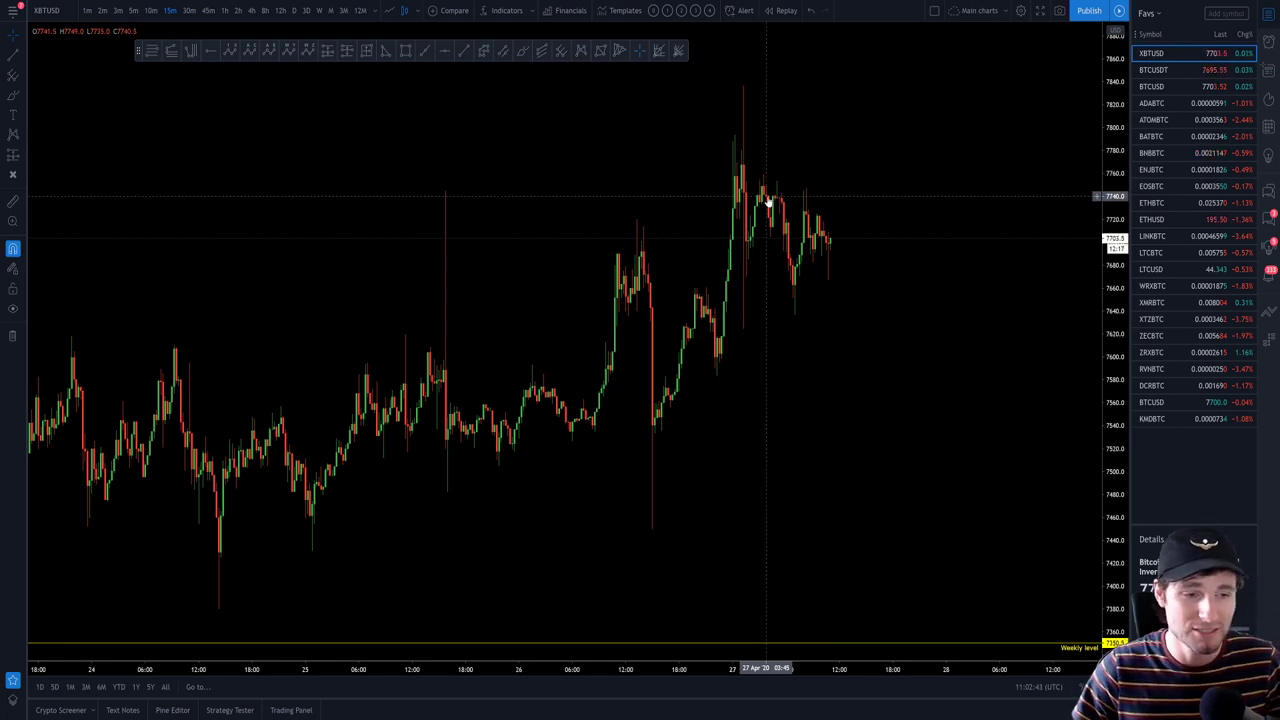
pyautogui.moveTo(650, 296); pyautogui.dragTo(688, 305)
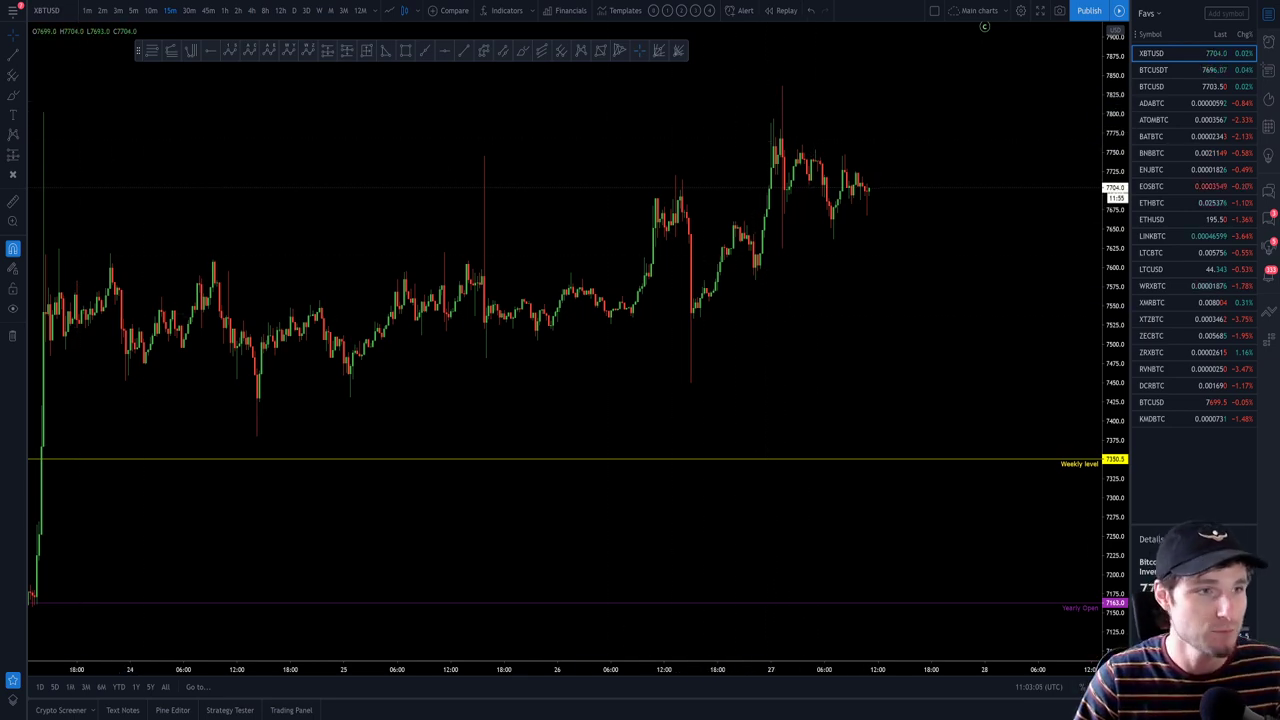
# - Check the key horizontal S/R level posted in Discord's bitcoin-talk channel and compare it with the 27 April high on the TradingView chart
pyautogui.hotkey('alt', 'Tab')
pyautogui.hotkey('alt', 'Down')
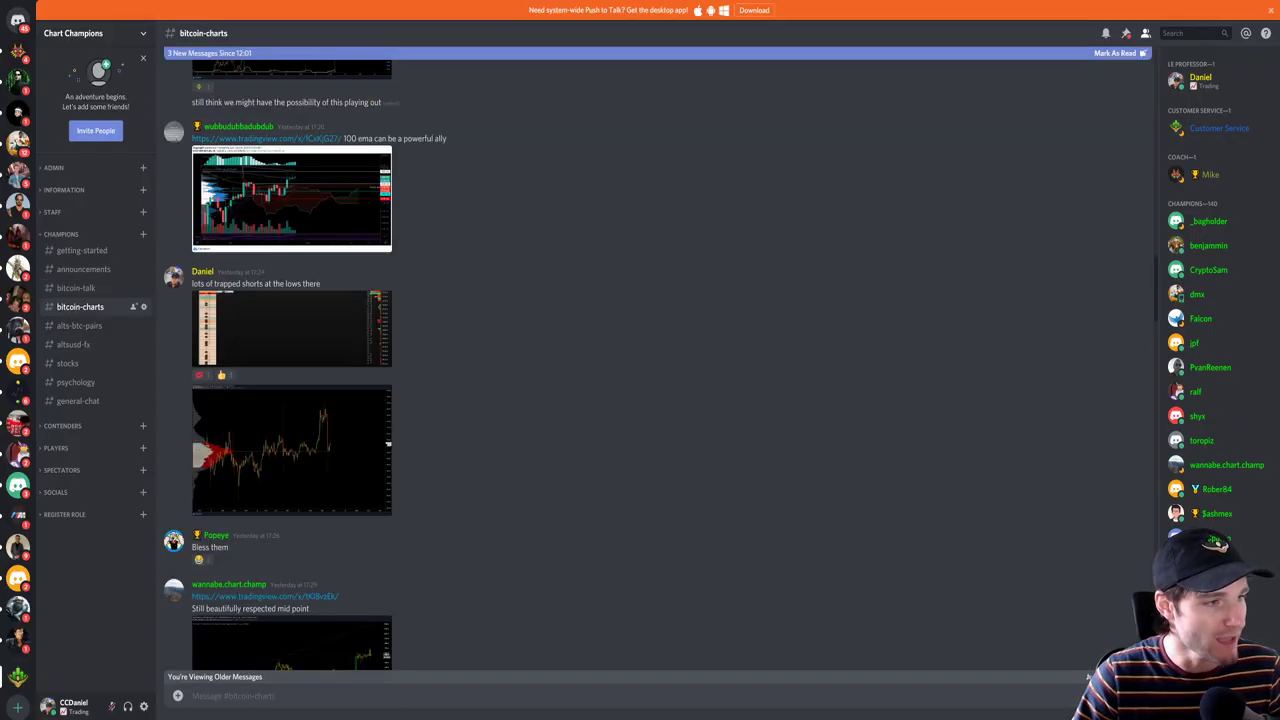
pyautogui.hotkey('alt', 'Up')
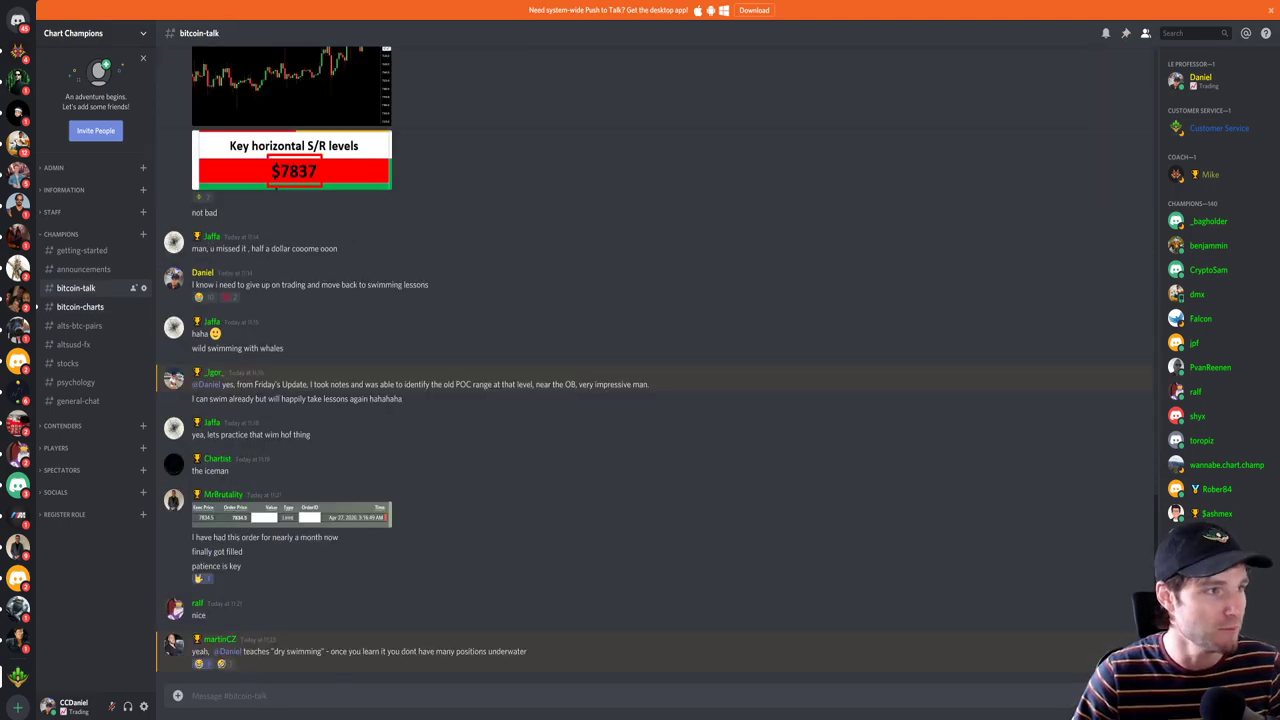
pyautogui.hotkey('alt', 'Tab')
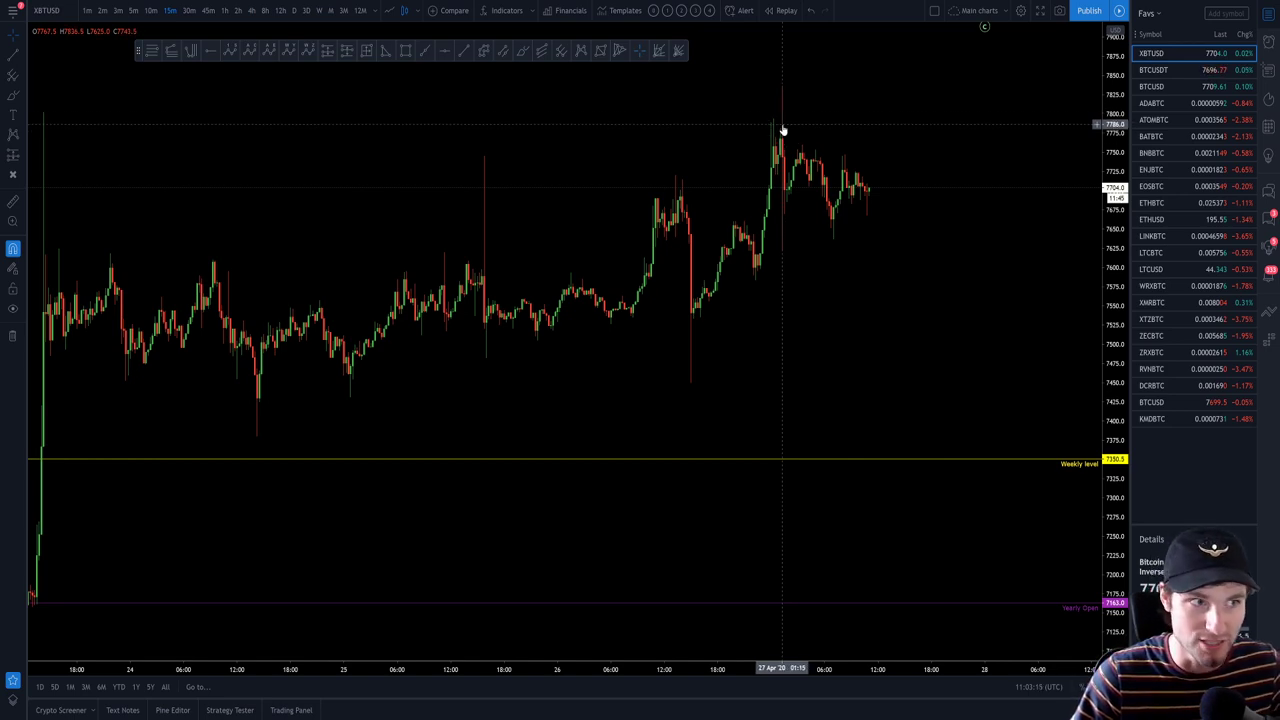
# - Return to Discord, open the trading-updates channel under Players, and view the 24 April update image
pyautogui.hotkey('alt', 'Tab')
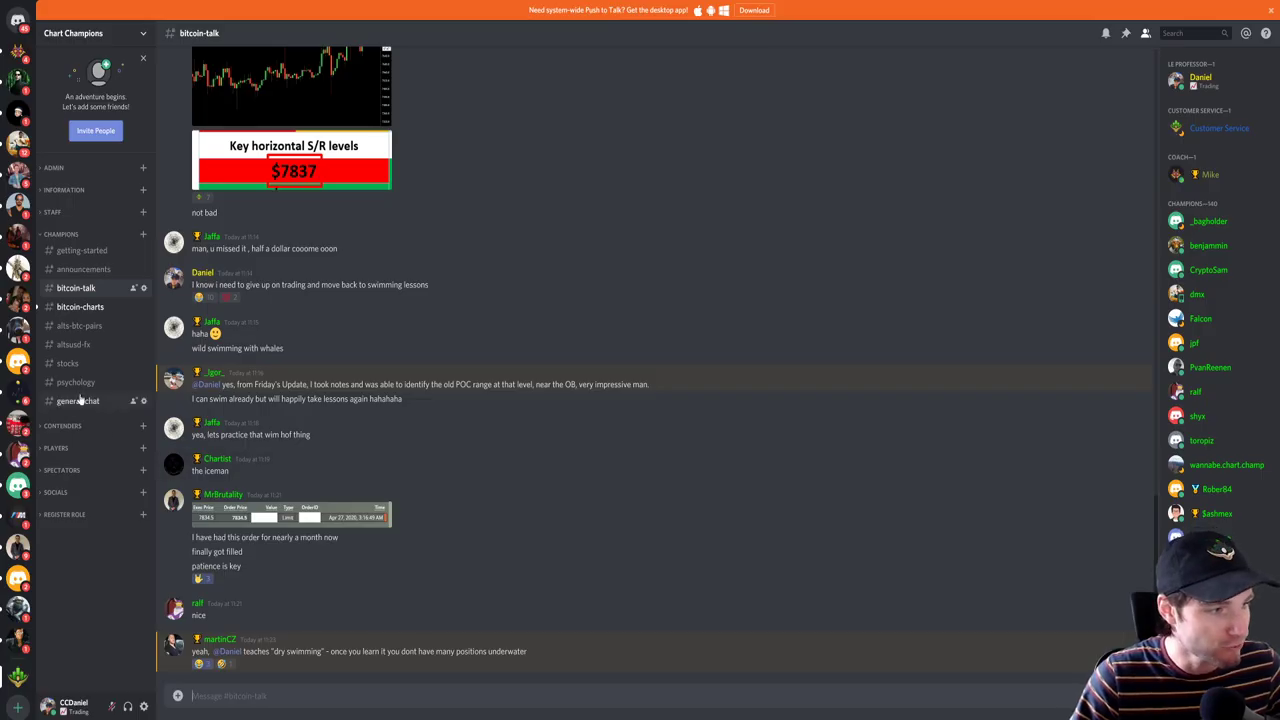
pyautogui.click(56, 448)
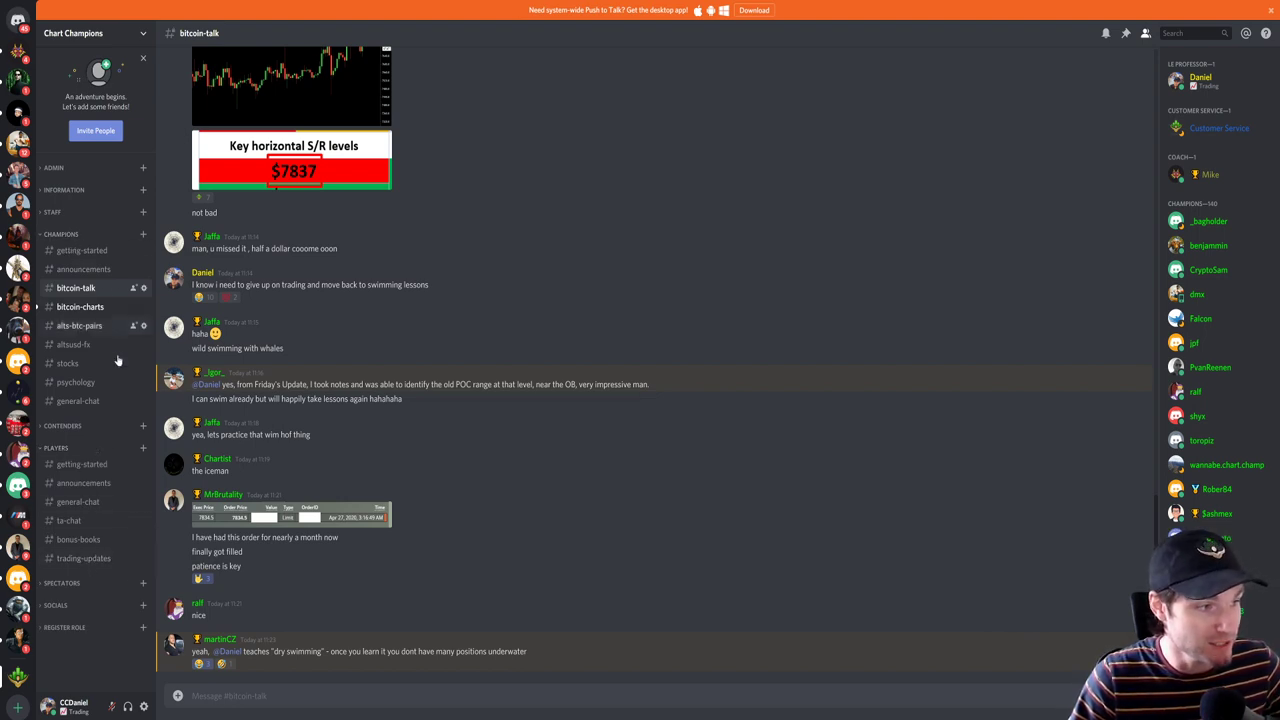
pyautogui.click(84, 558)
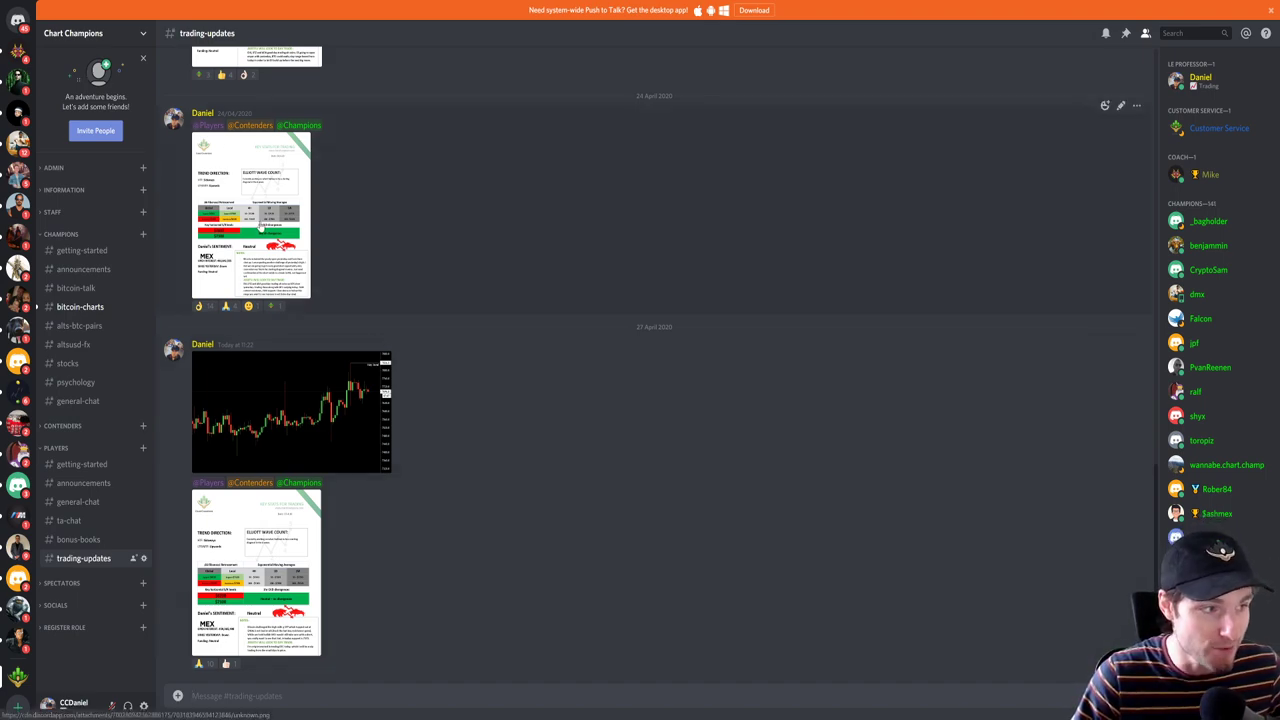
pyautogui.click(260, 228)
pyautogui.click(949, 365)
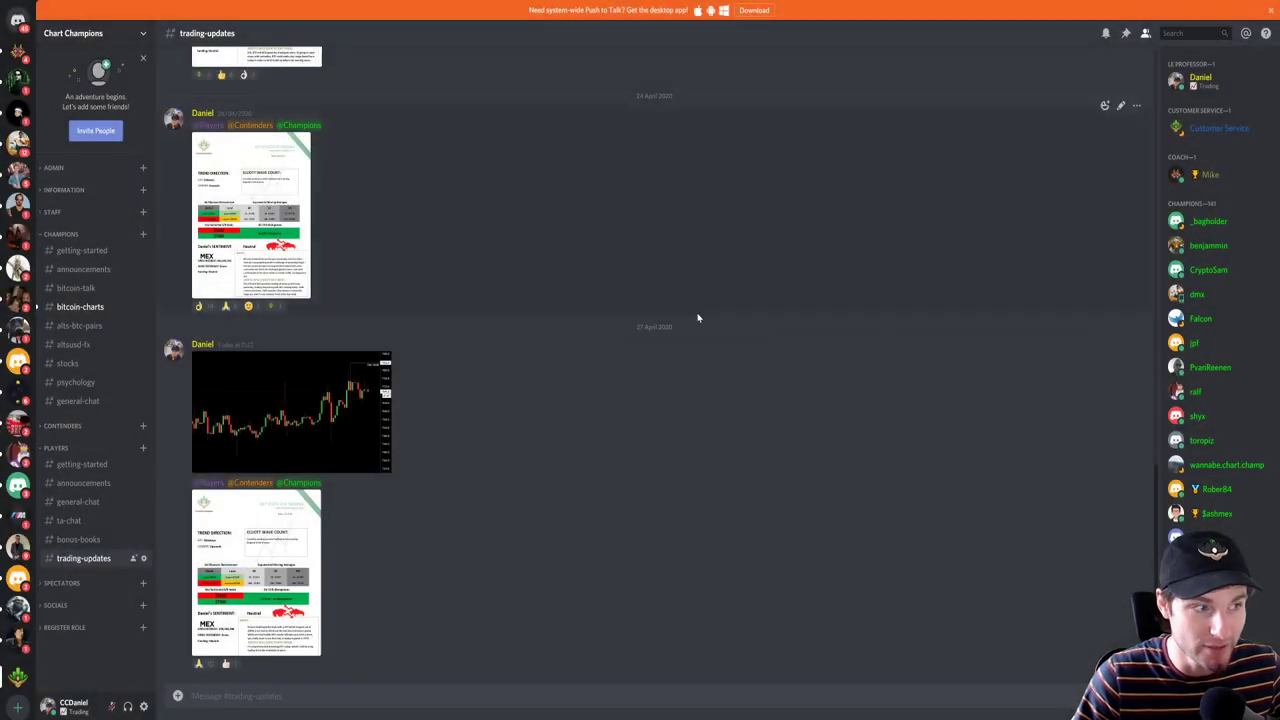
# - View the 24 April key stats image and the 27 April key level chart in the trading-updates channel
pyautogui.click(246, 242)
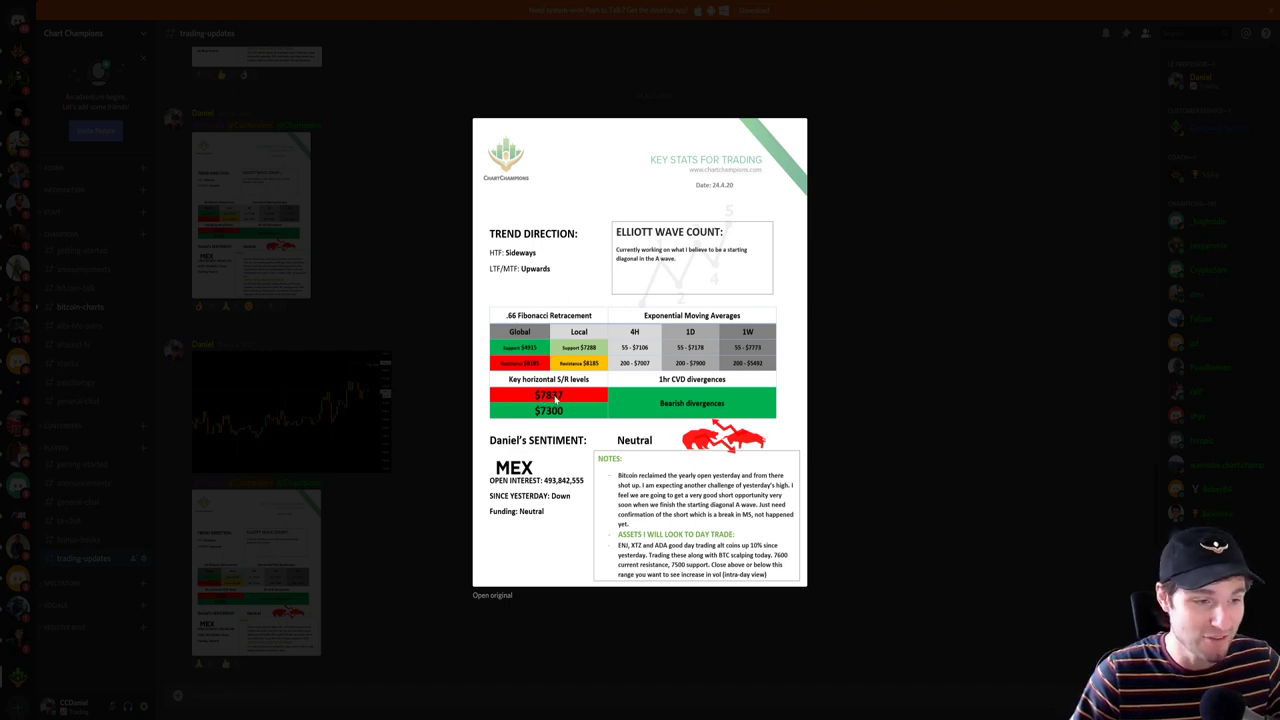
pyautogui.click(936, 352)
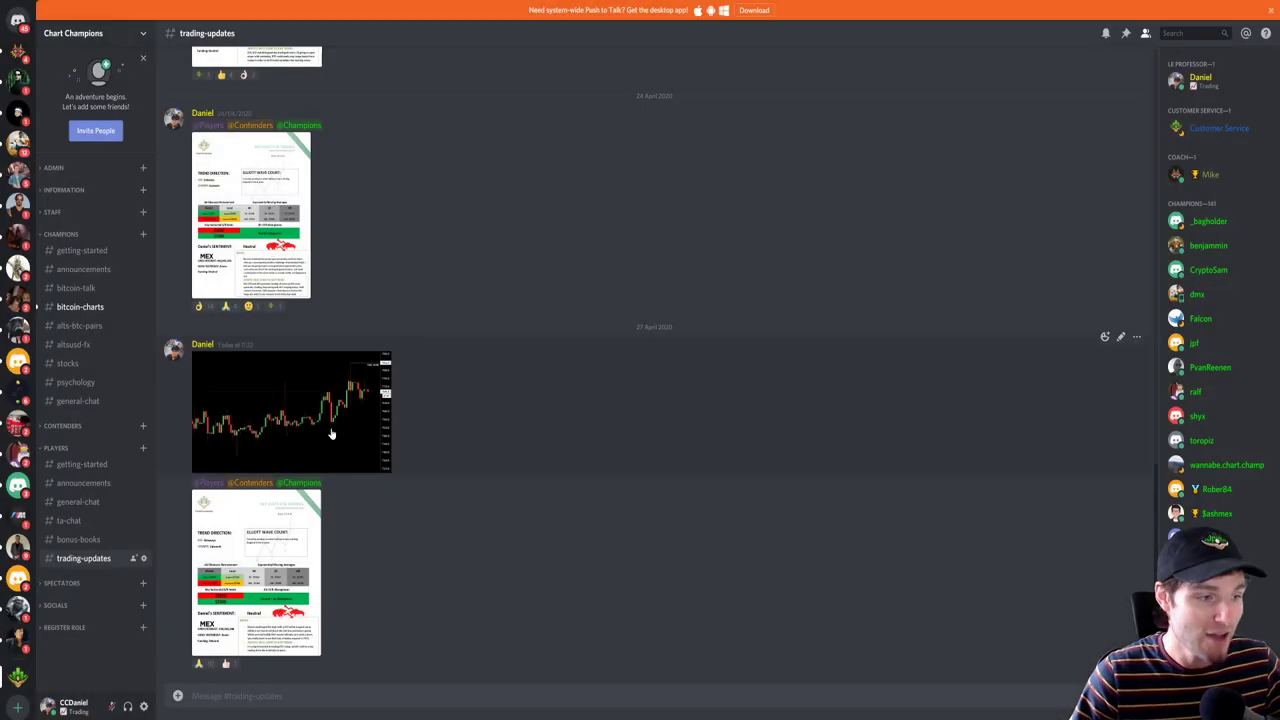
pyautogui.click(324, 431)
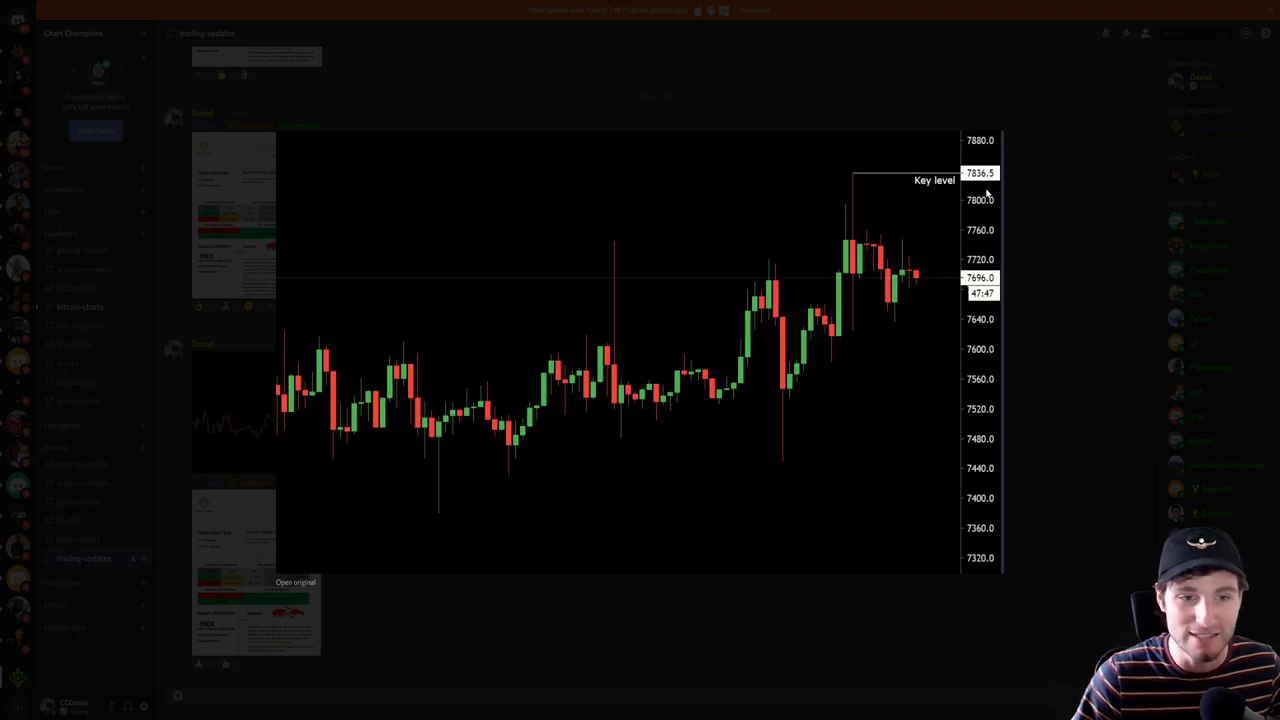
pyautogui.click(1032, 204)
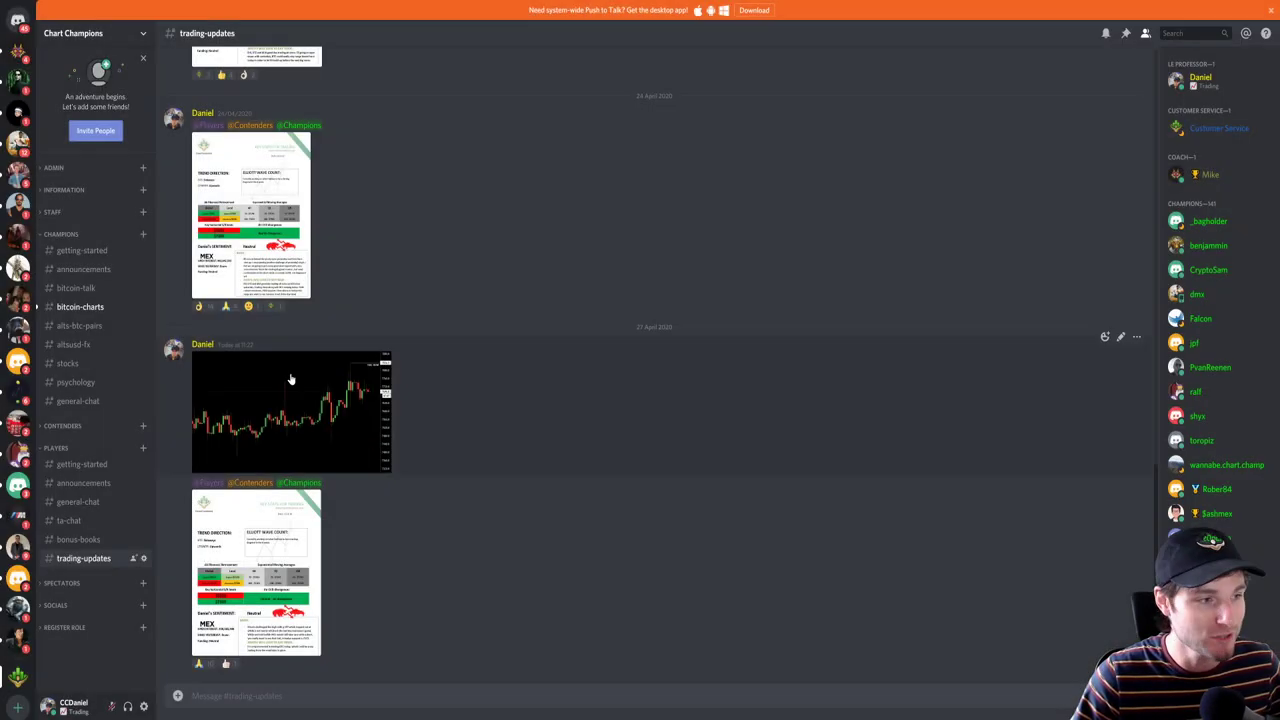
# - Reopen the 24 April key stats image and compare its horizontal S/R levels with the 27 April high on the TradingView chart
pyautogui.click(256, 290)
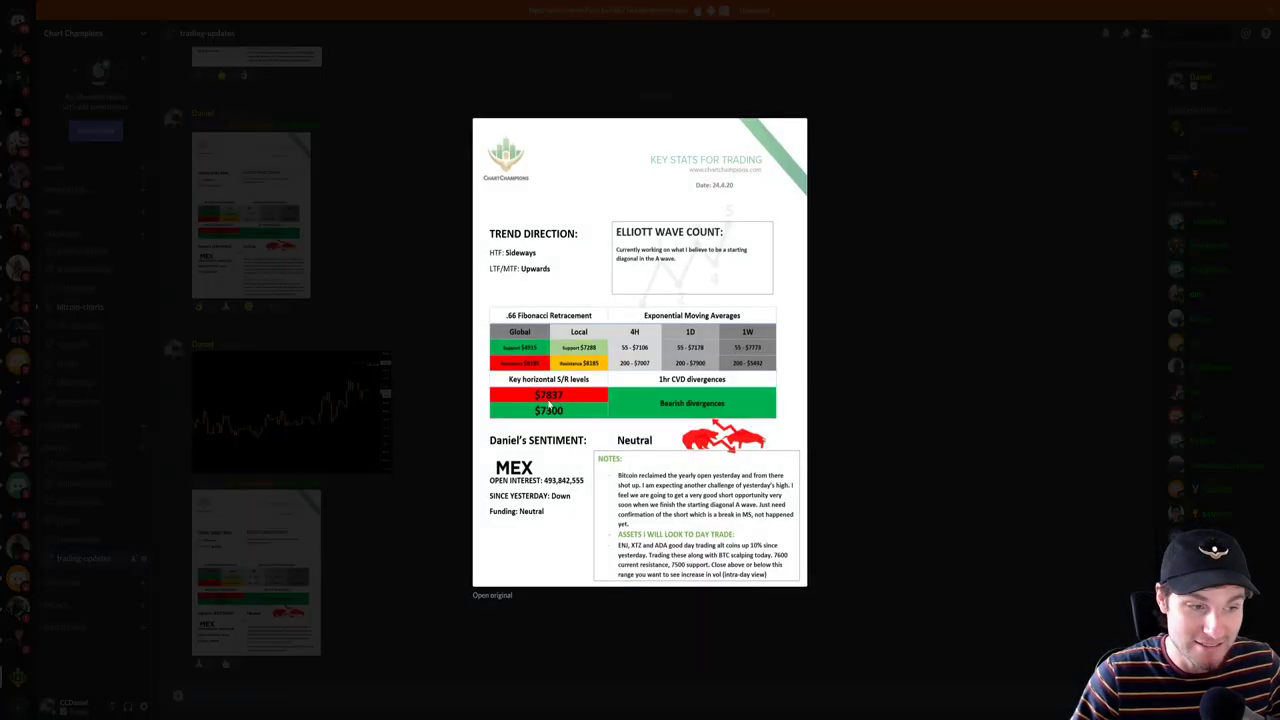
pyautogui.click(1037, 342)
pyautogui.hotkey('alt', 'Tab')
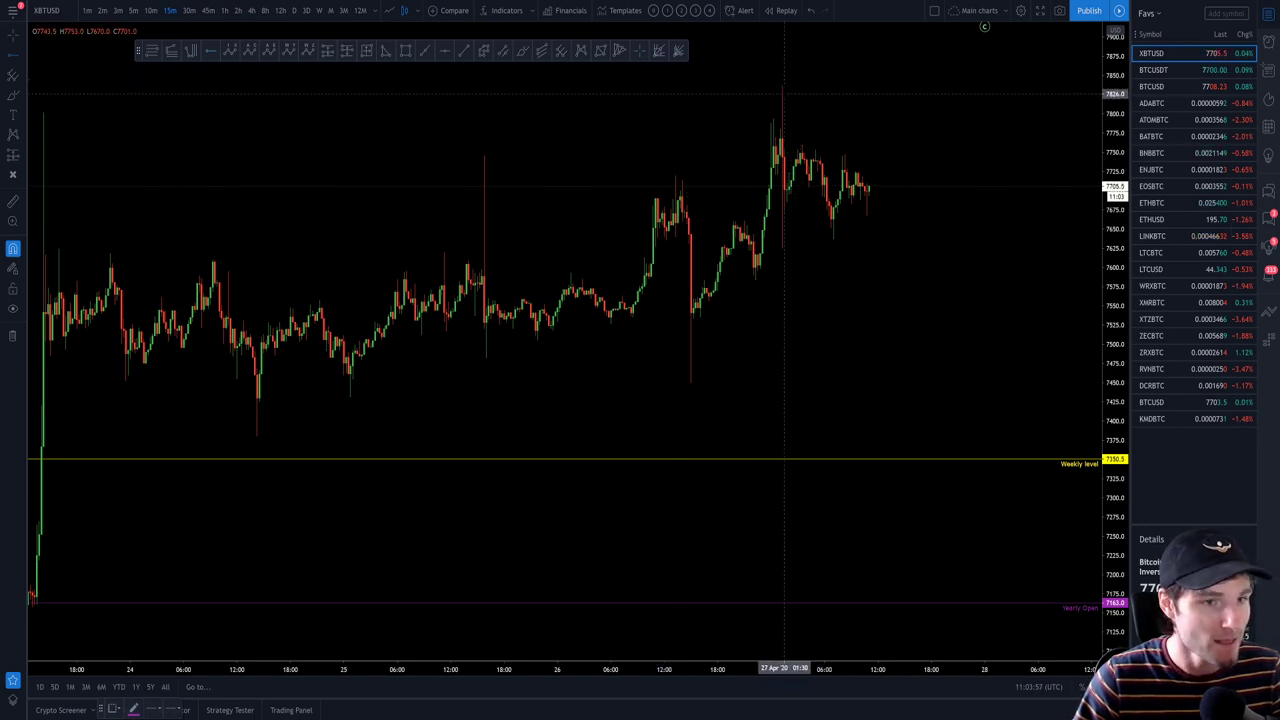
pyautogui.click(783, 87)
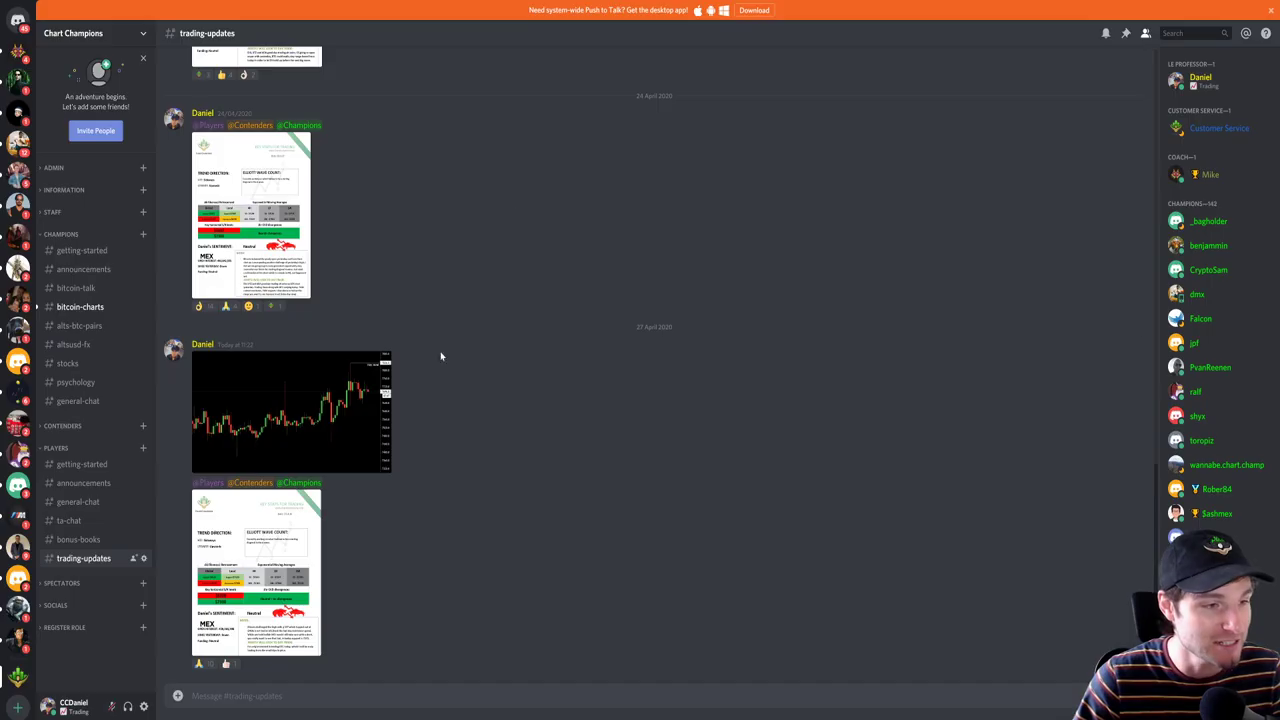
# - Check the 24 April stats image in Discord once more and examine a wider range of the XBTUSD chart in TradingView
pyautogui.click(300, 250)
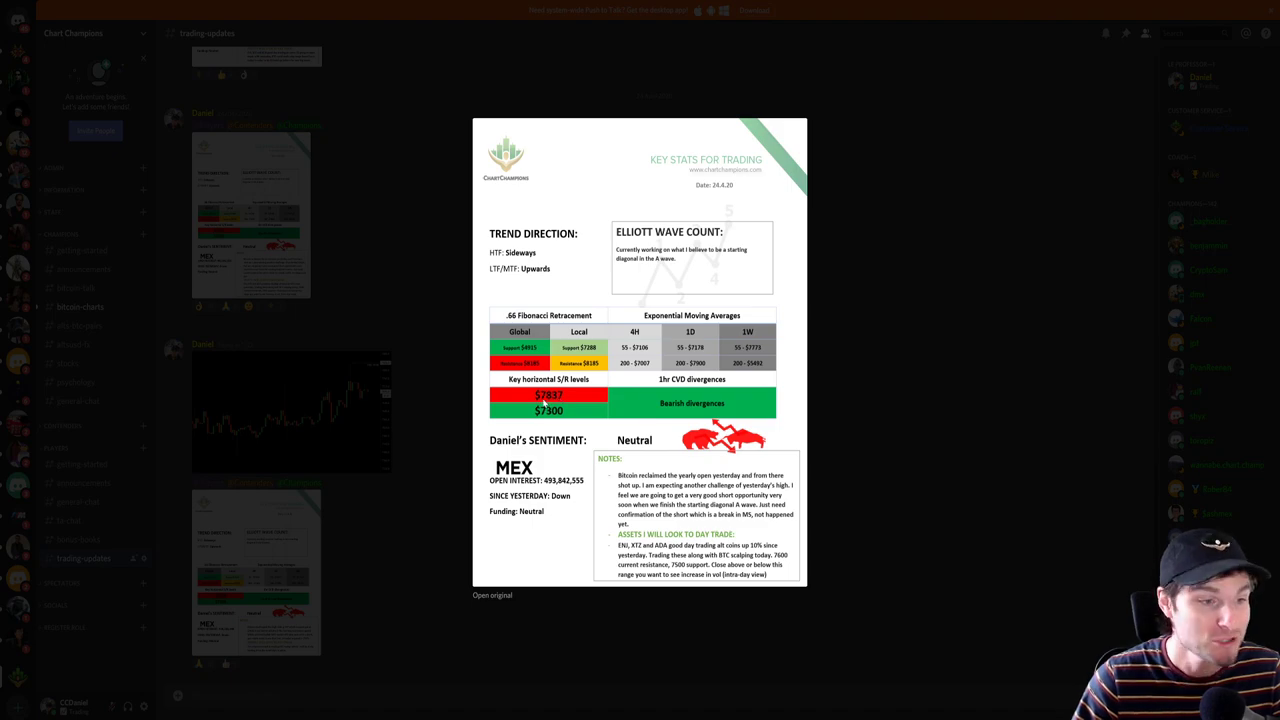
pyautogui.click(875, 355)
pyautogui.hotkey('alt', 'Tab')
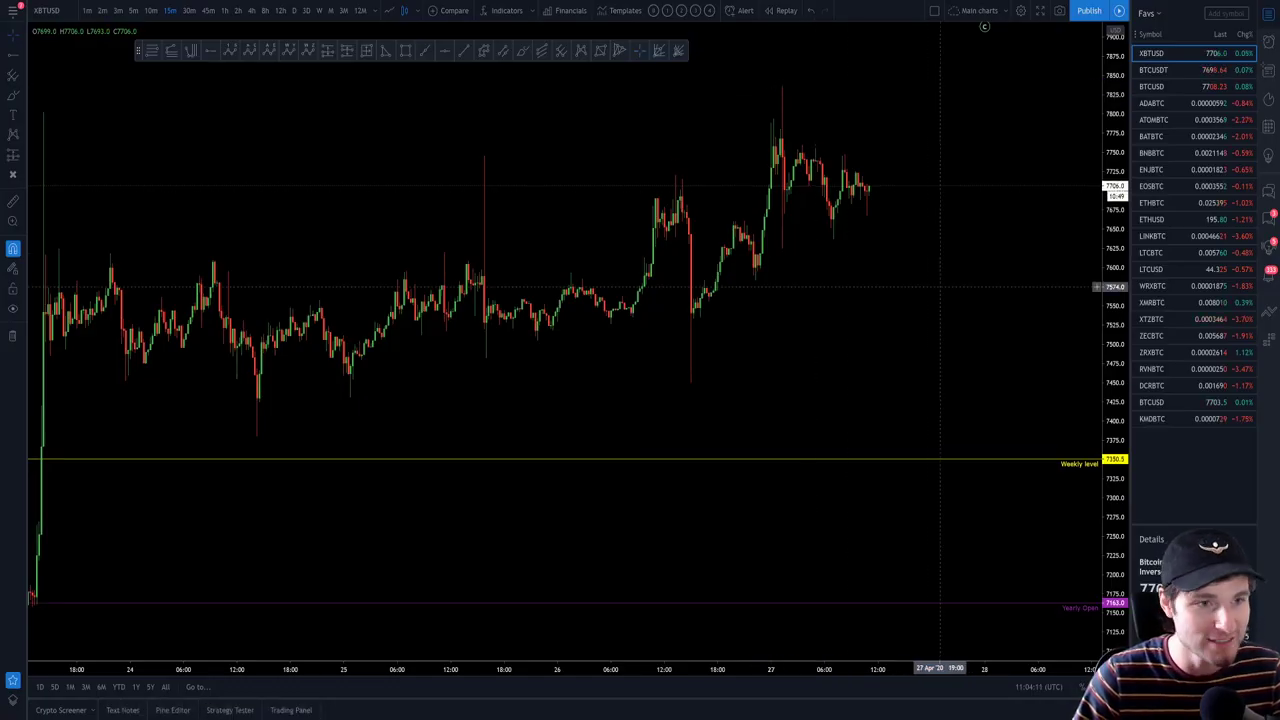
pyautogui.scroll(-3, 940, 380)
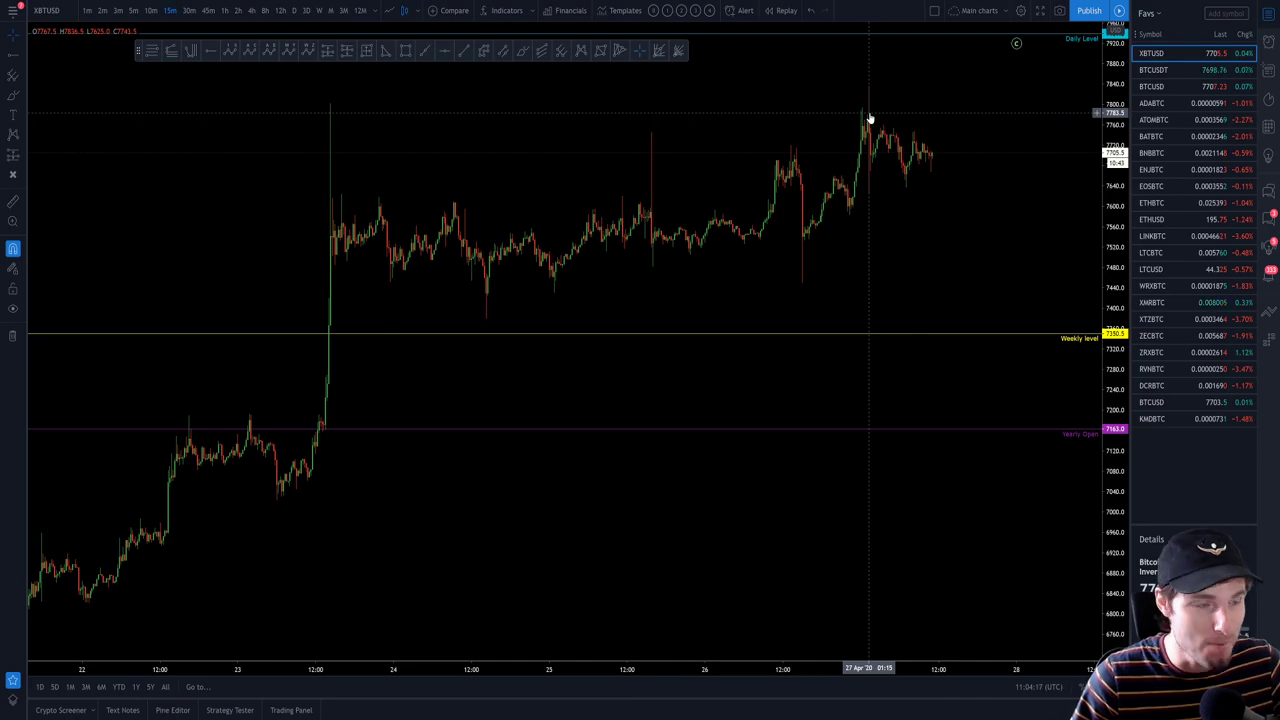
# - Switch to Discord, reload the page, and view the 24 April key stats image
pyautogui.hotkey('alt', 'Tab')
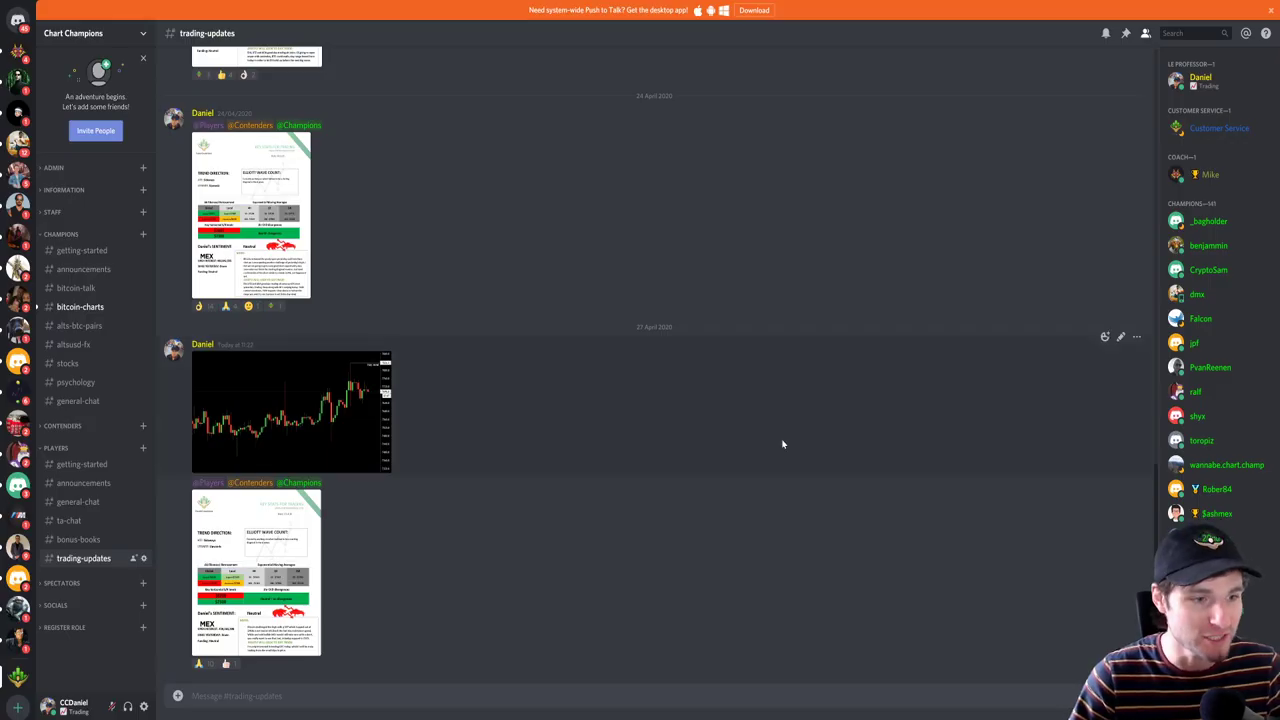
pyautogui.hotkey('ctrl', 'r')
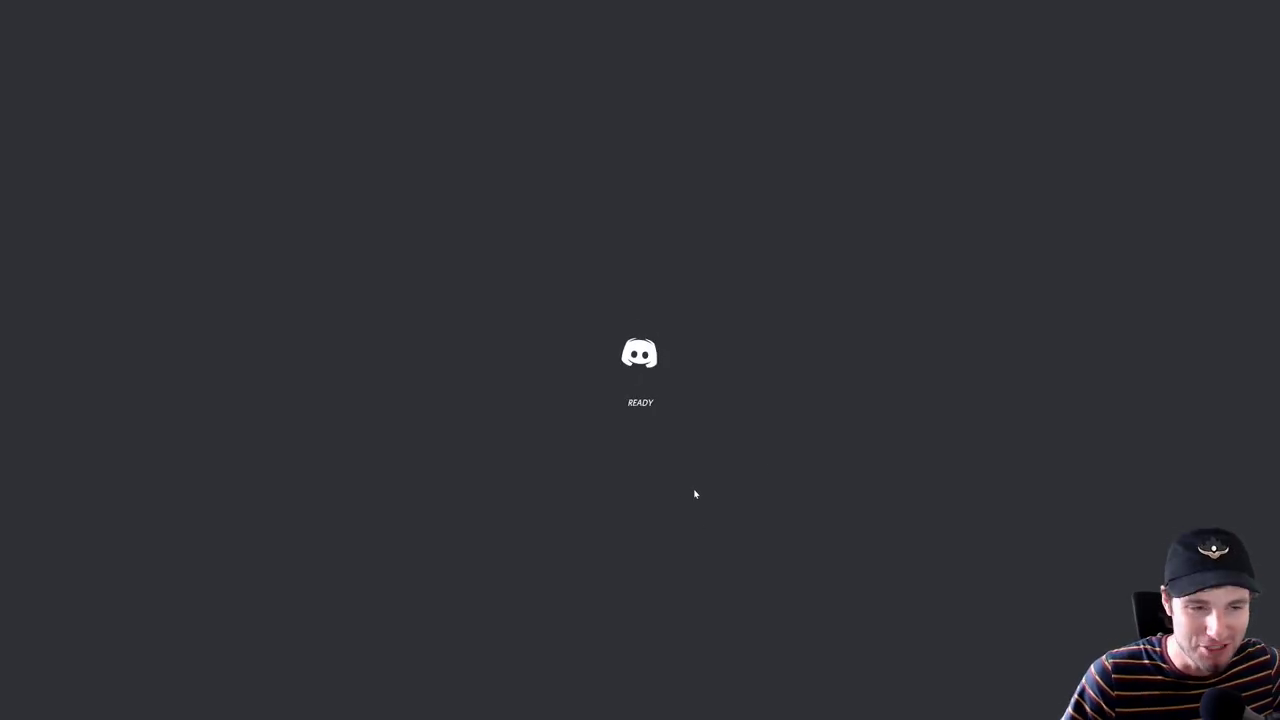
pyautogui.click(260, 250)
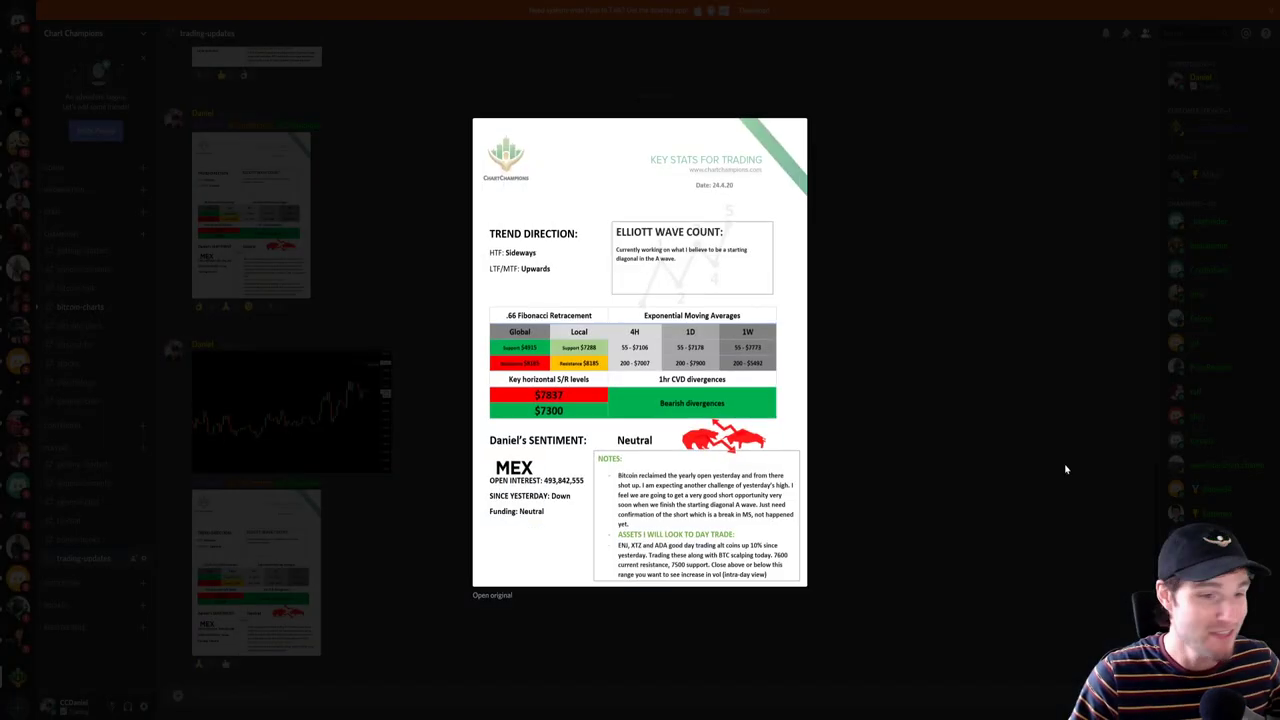
pyautogui.click(937, 331)
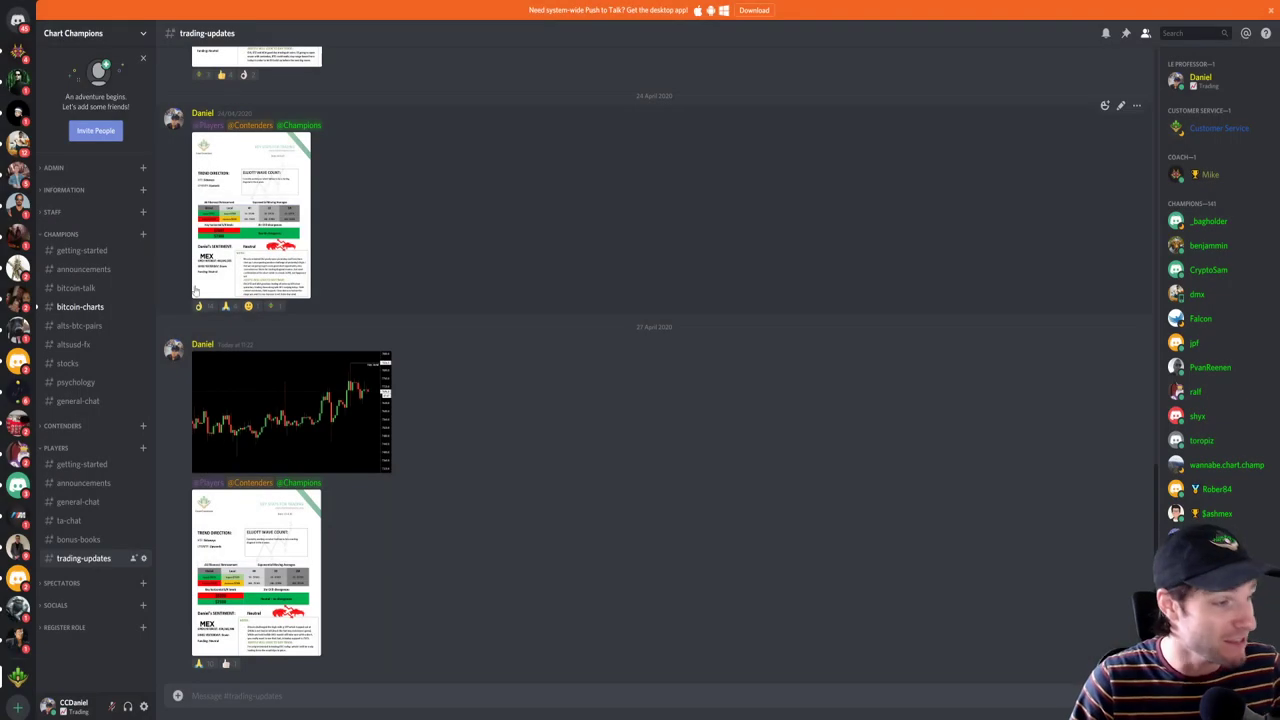
# - Open the bitcoin-talk channel, view the posted limit order screenshot at original size, and read the messages below it
pyautogui.click(76, 288)
pyautogui.click(341, 511)
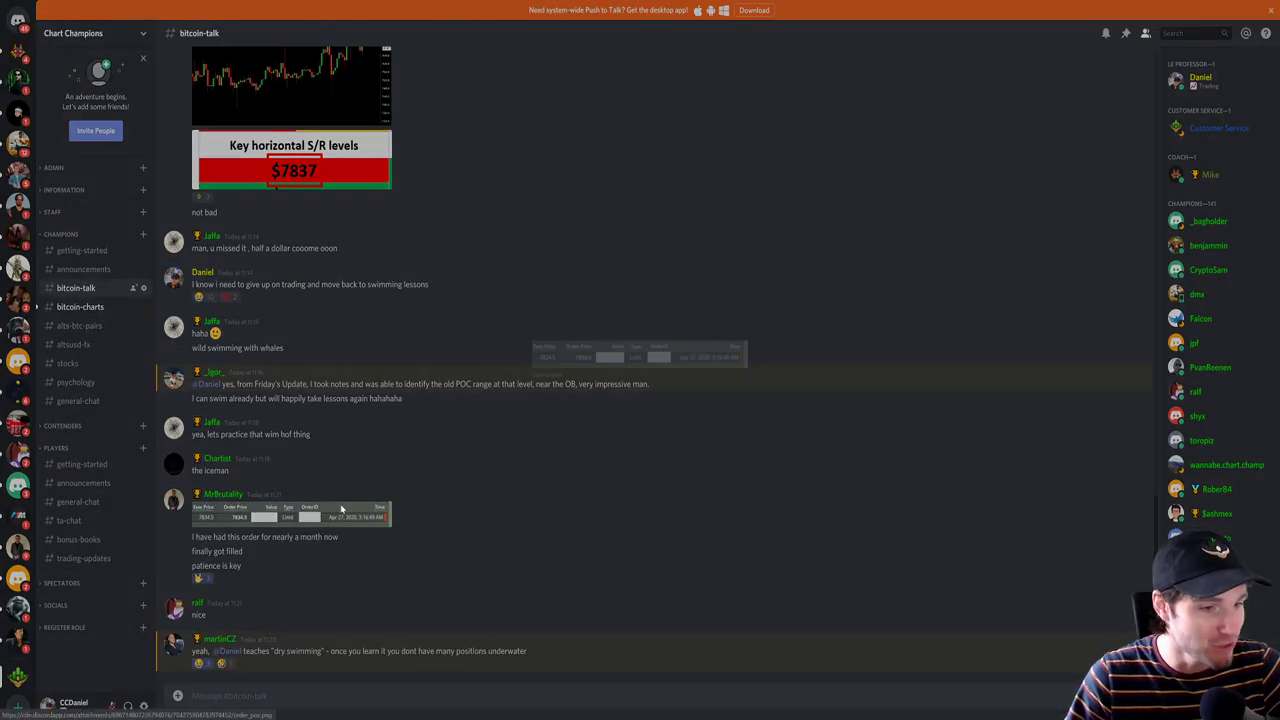
pyautogui.click(524, 378)
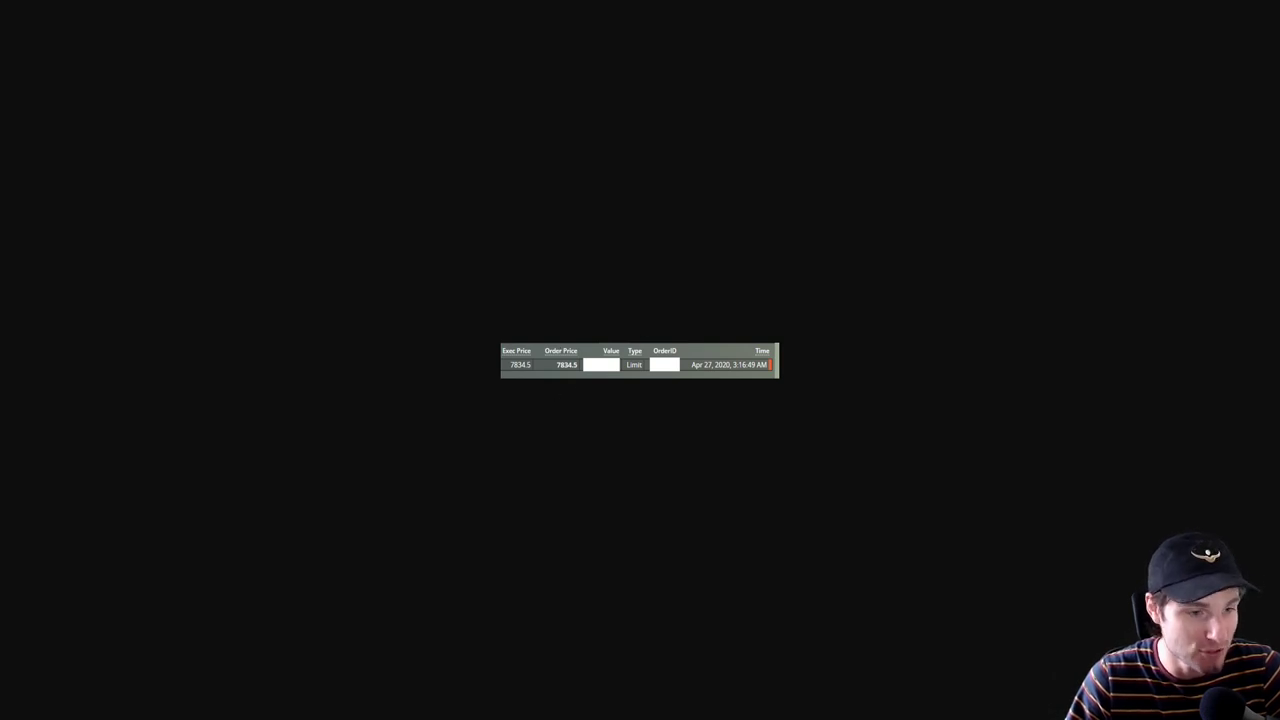
pyautogui.hotkey('ctrl', 'w')
pyautogui.click(657, 237)
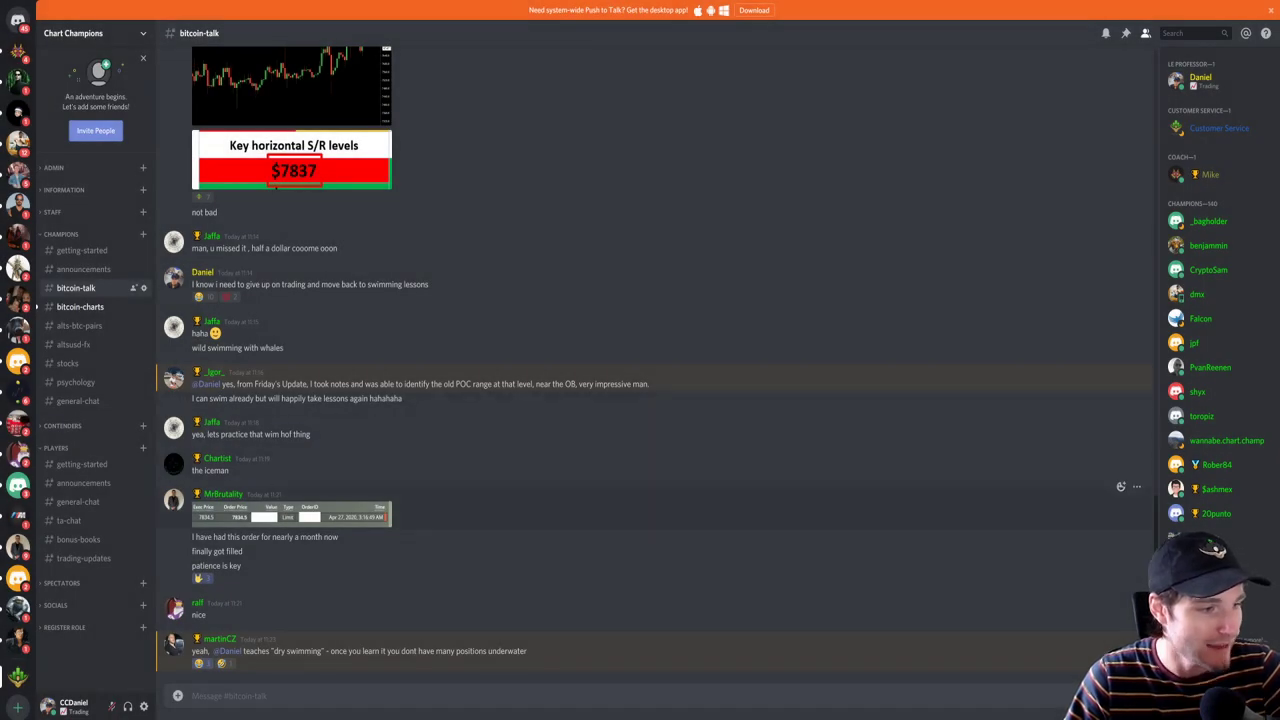
pyautogui.moveTo(252, 563); pyautogui.dragTo(189, 566)
pyautogui.click(514, 572)
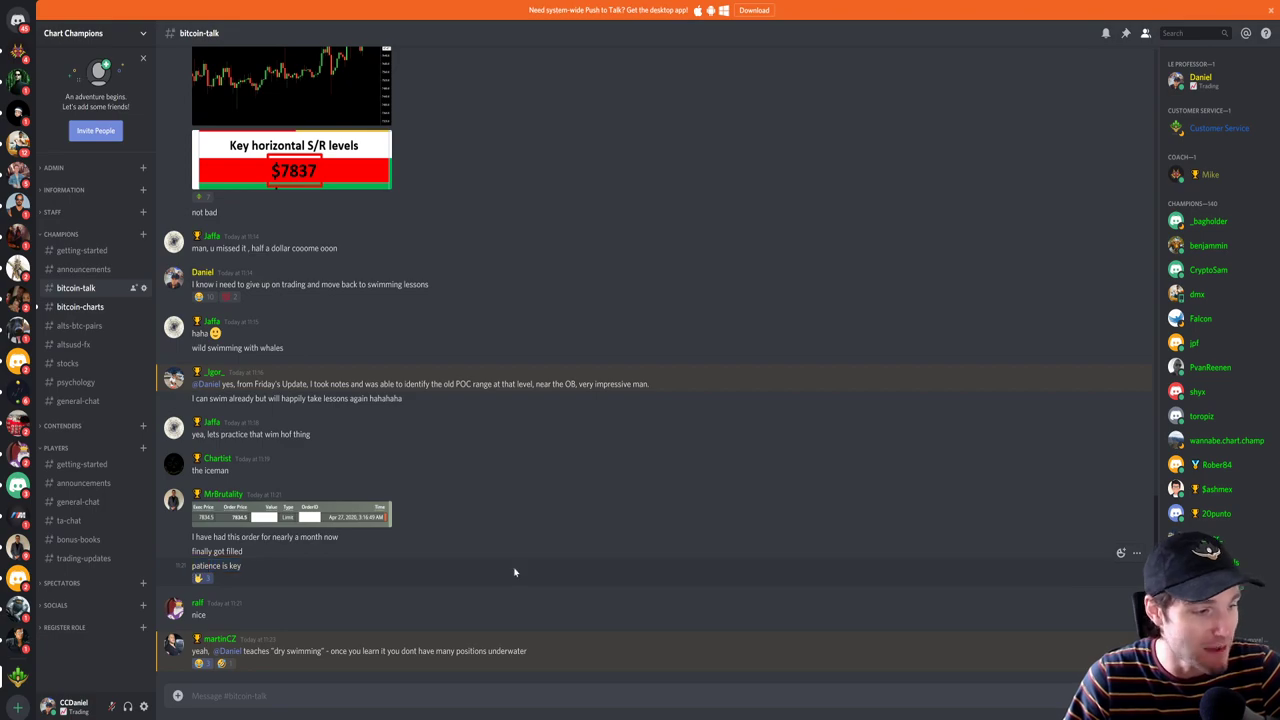
# - Switch to the TradingView chart, draw a horizontal ray from the 27 April high at 7836.5, and delete it
pyautogui.hotkey('alt', 'Tab')
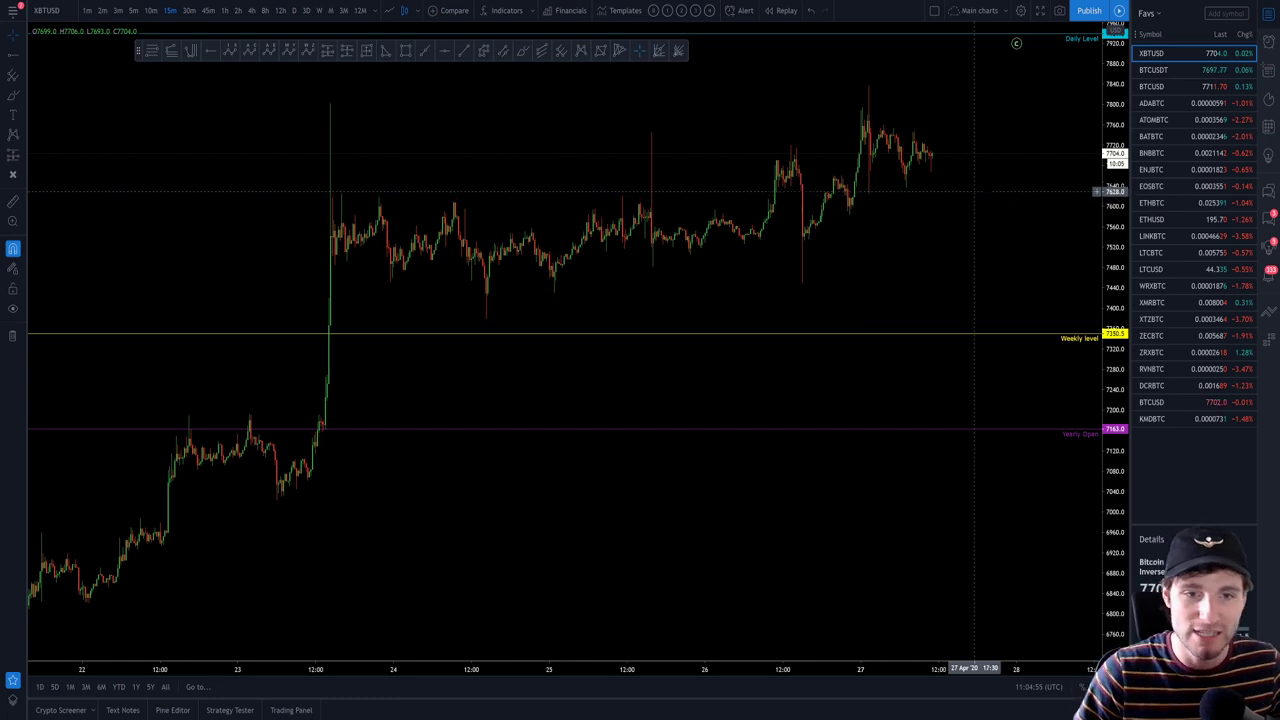
pyautogui.moveTo(968, 195); pyautogui.dragTo(922, 390)
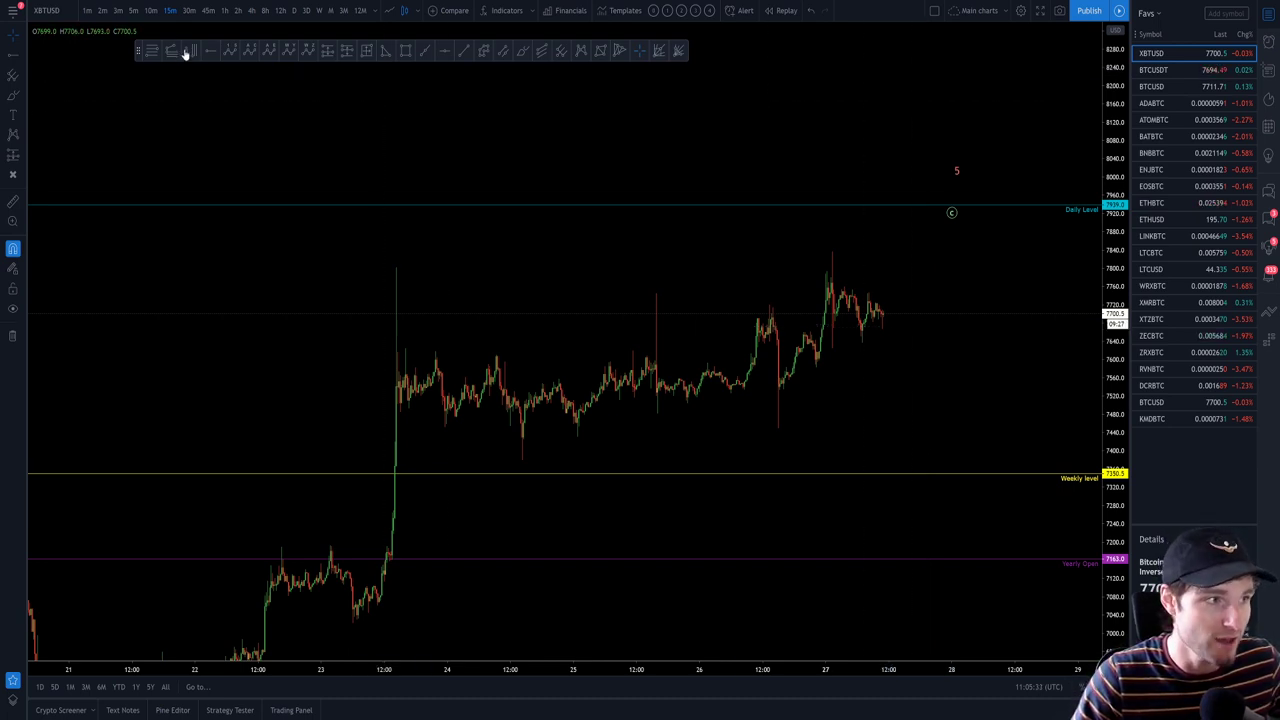
pyautogui.click(830, 254)
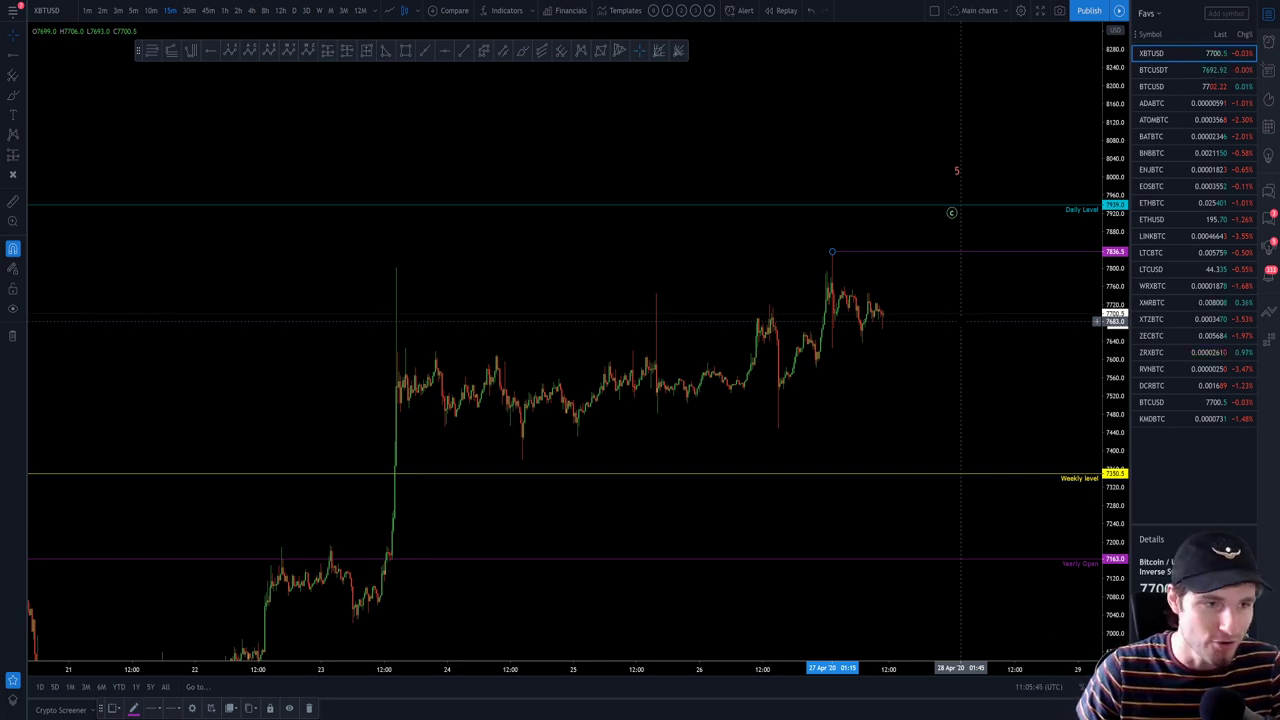
pyautogui.click(522, 50)
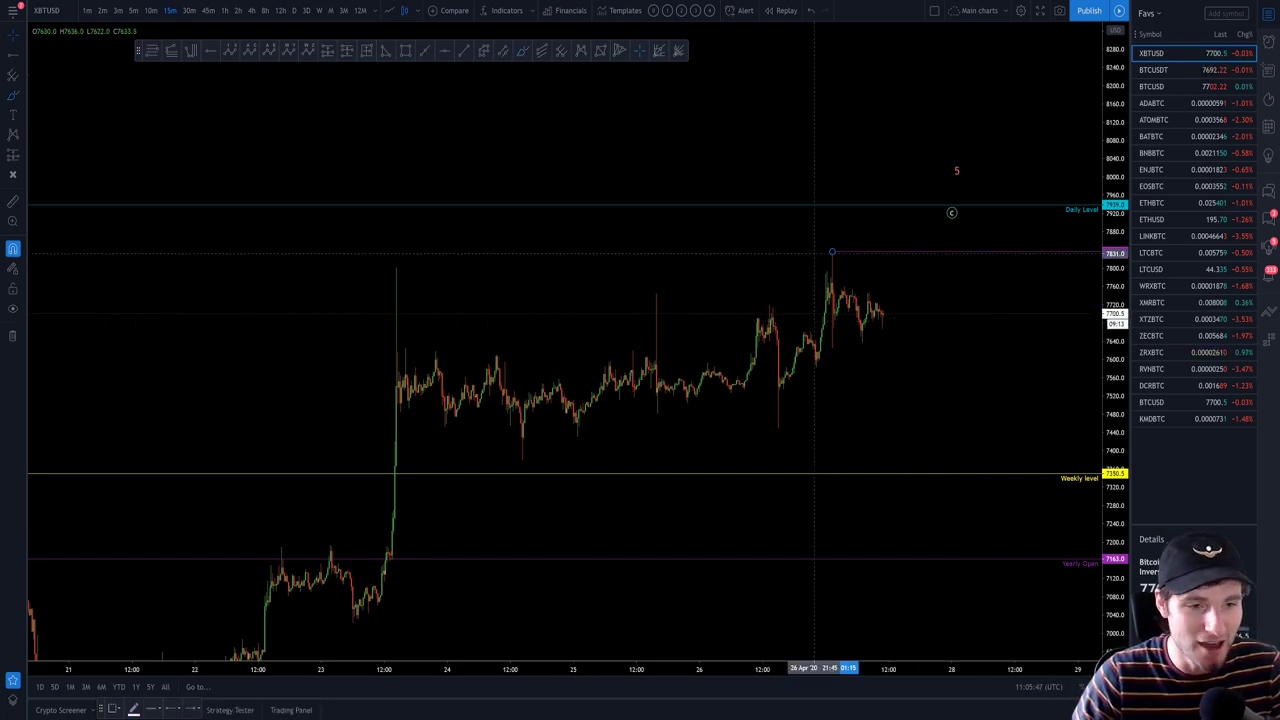
pyautogui.click(876, 311)
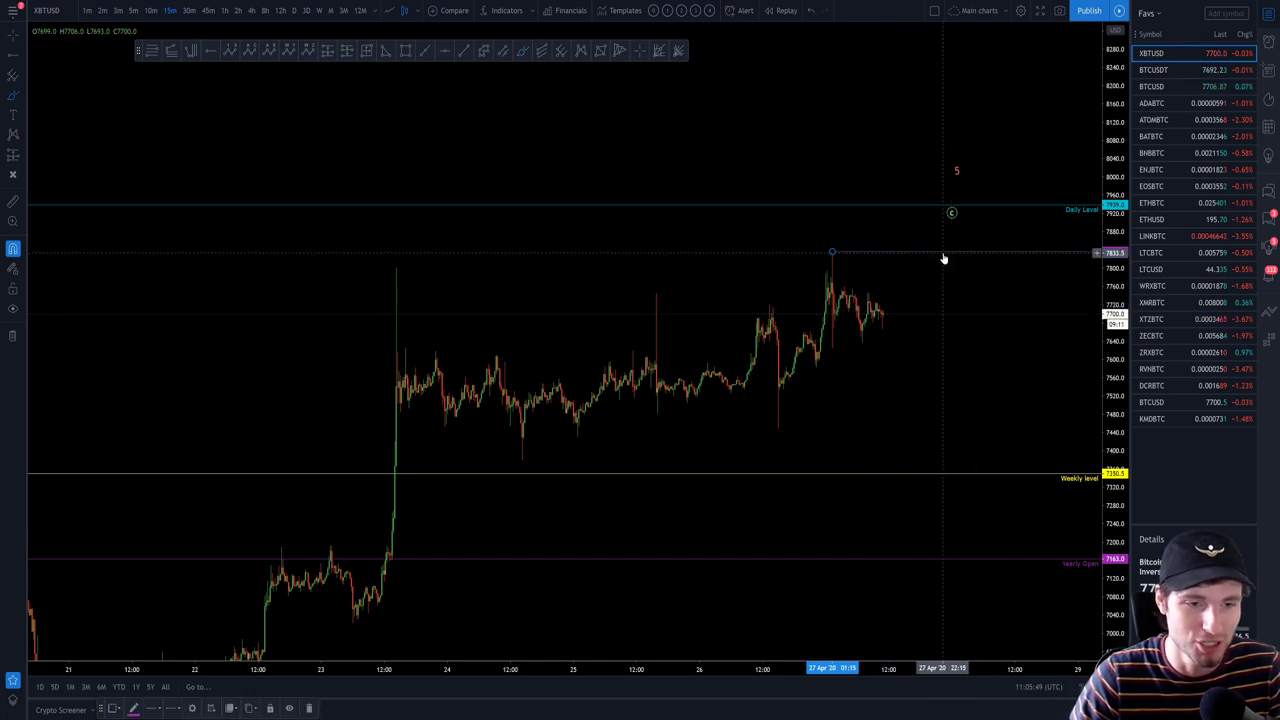
pyautogui.press('Delete')
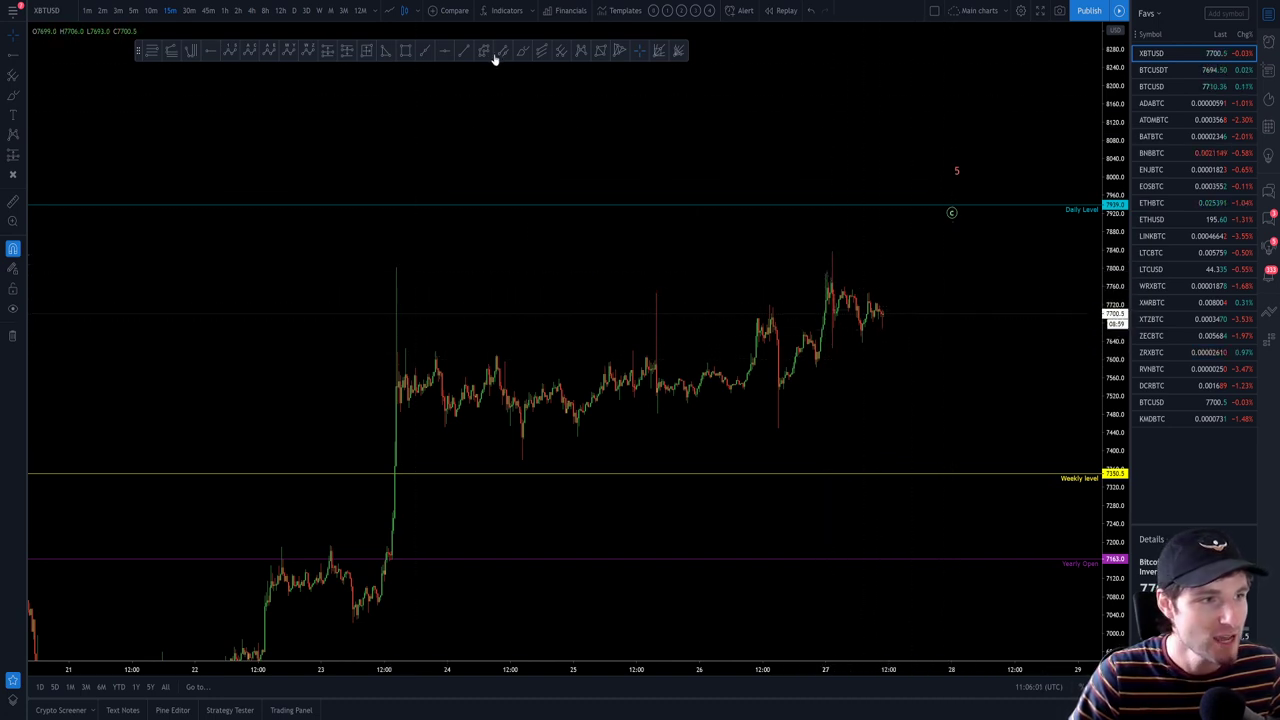
# - Draw a triangle around the candles following the 27 April high, raise its upper corner to 7770.5, and delete the triangle
pyautogui.click(386, 51)
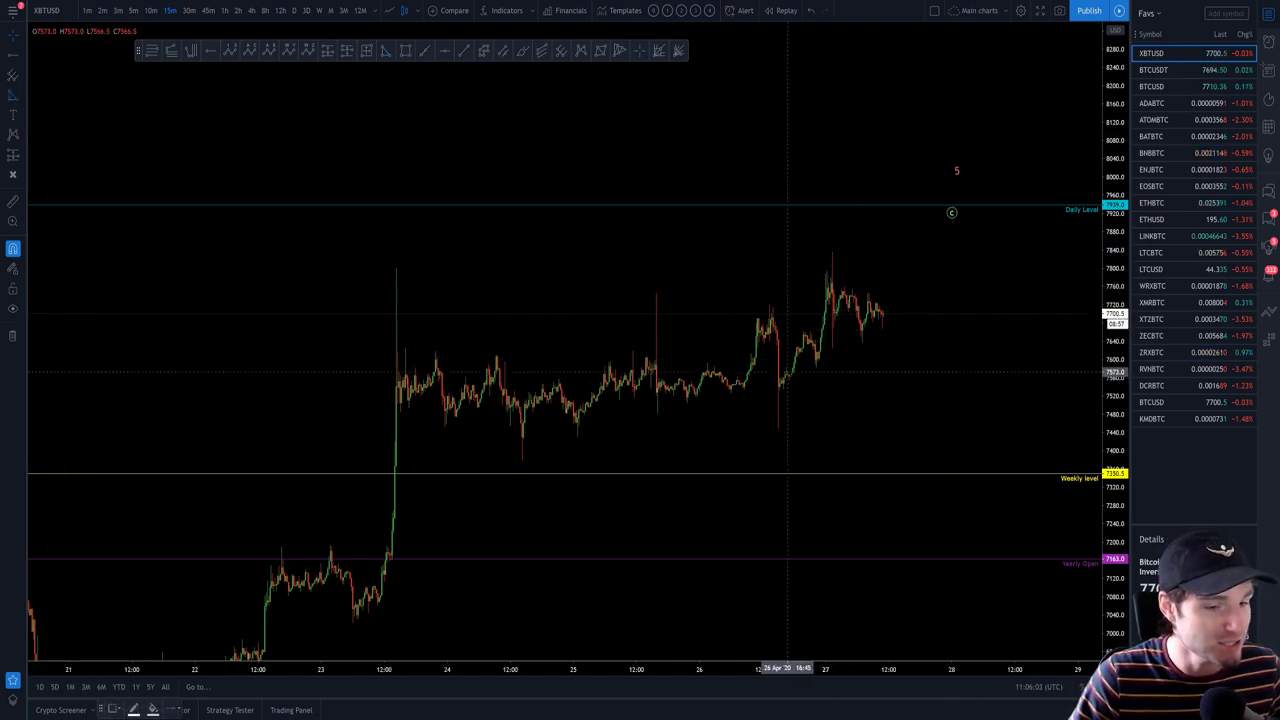
pyautogui.click(831, 349)
pyautogui.click(958, 323)
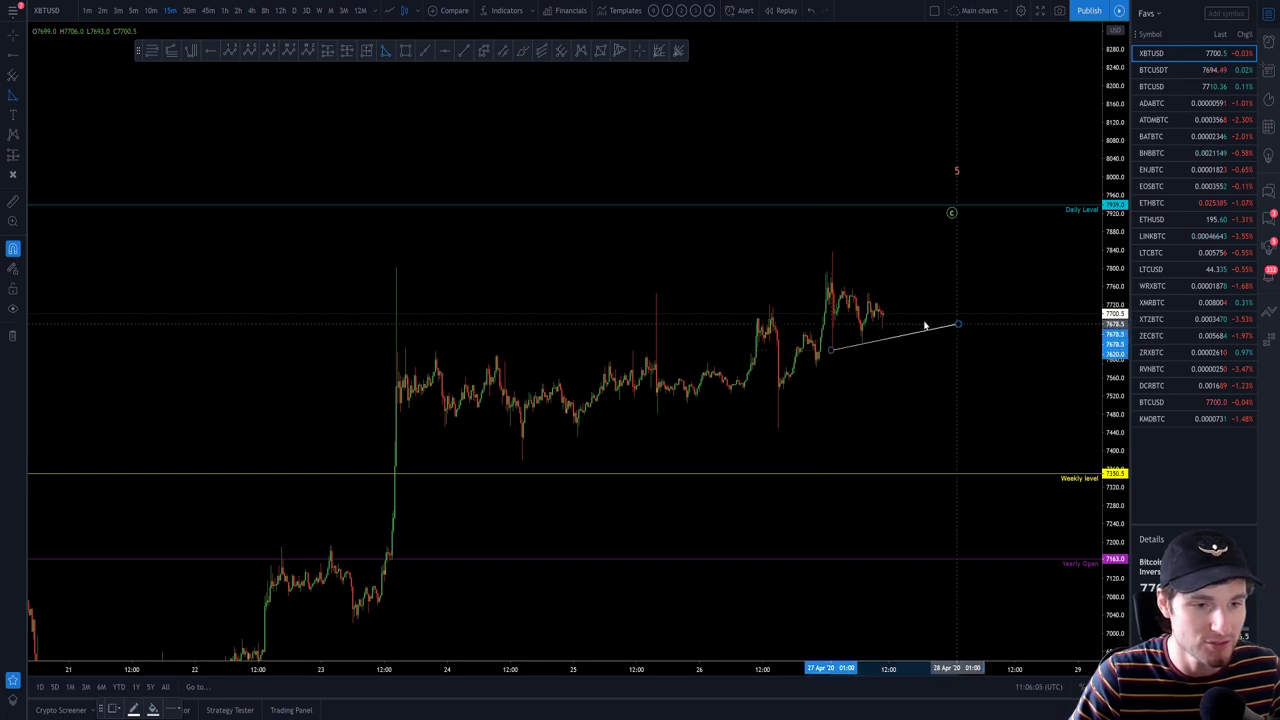
pyautogui.click(849, 295)
pyautogui.click(840, 296)
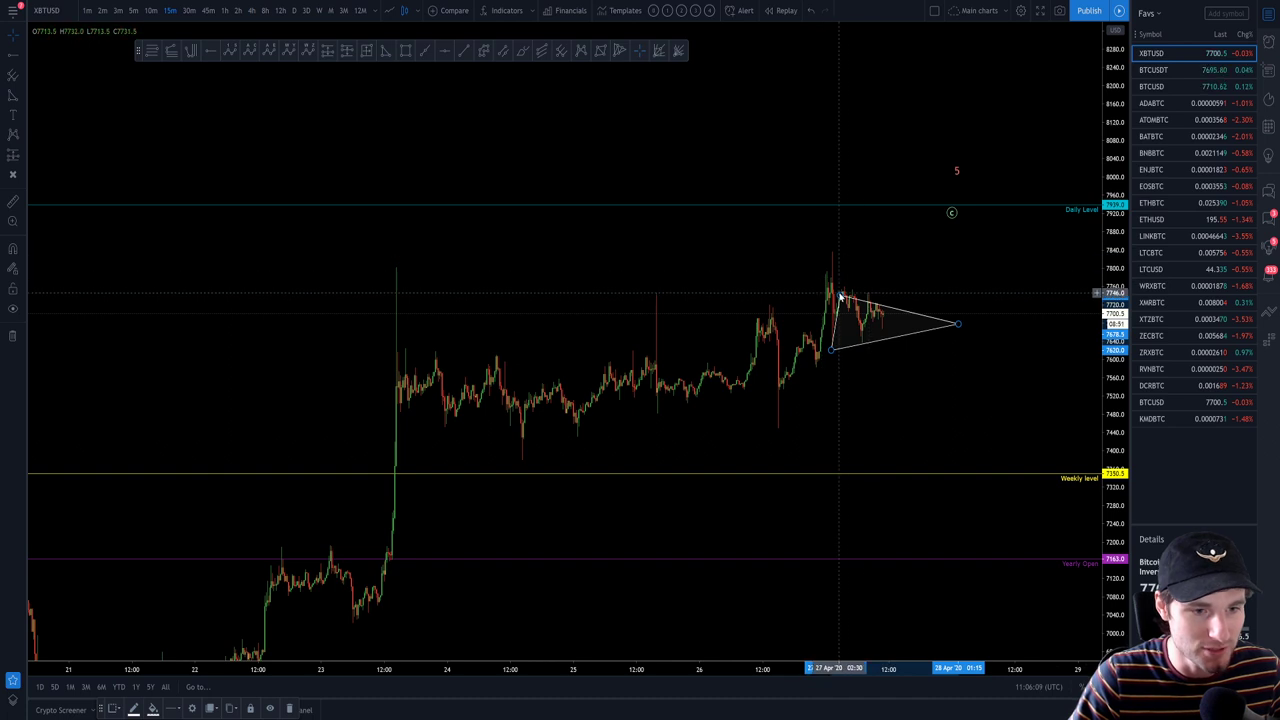
pyautogui.moveTo(840, 295); pyautogui.dragTo(834, 282)
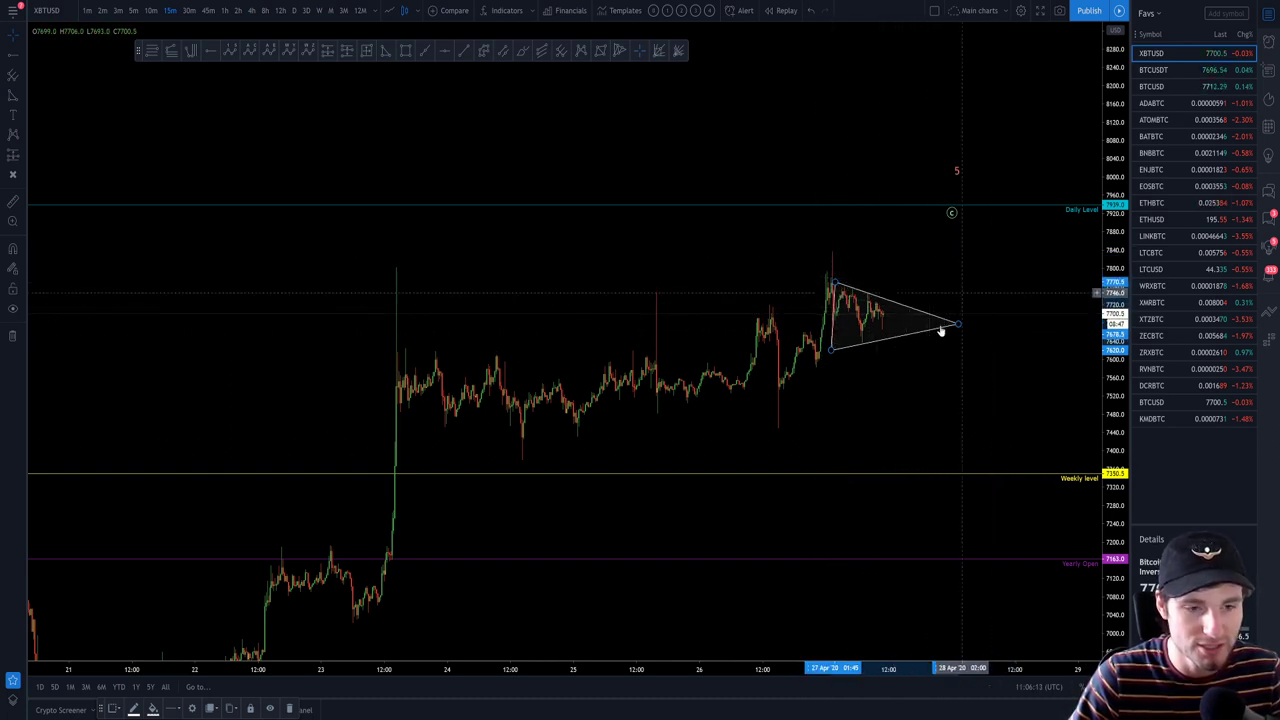
pyautogui.press('Delete')
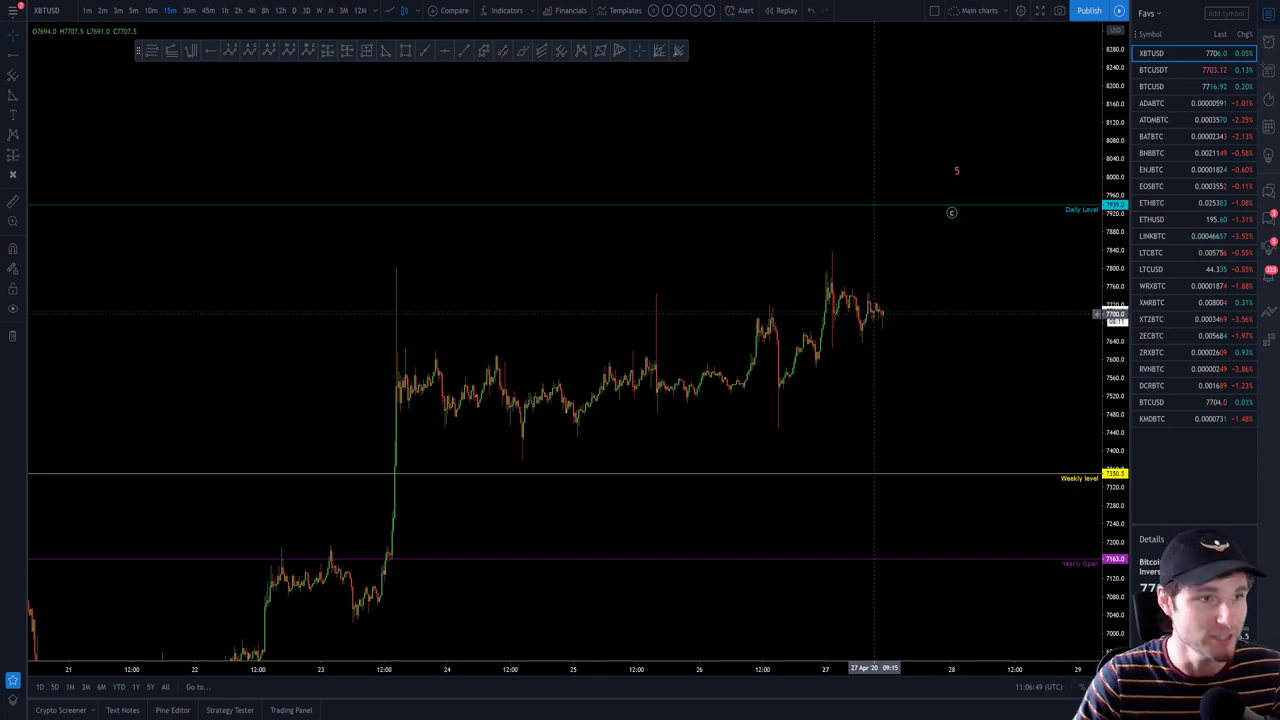
# - Look over the Bitcoin chart posts on the Twitter profile and return to TradingView to examine the recent XBTUSD candles
pyautogui.hotkey('alt', 'Tab')
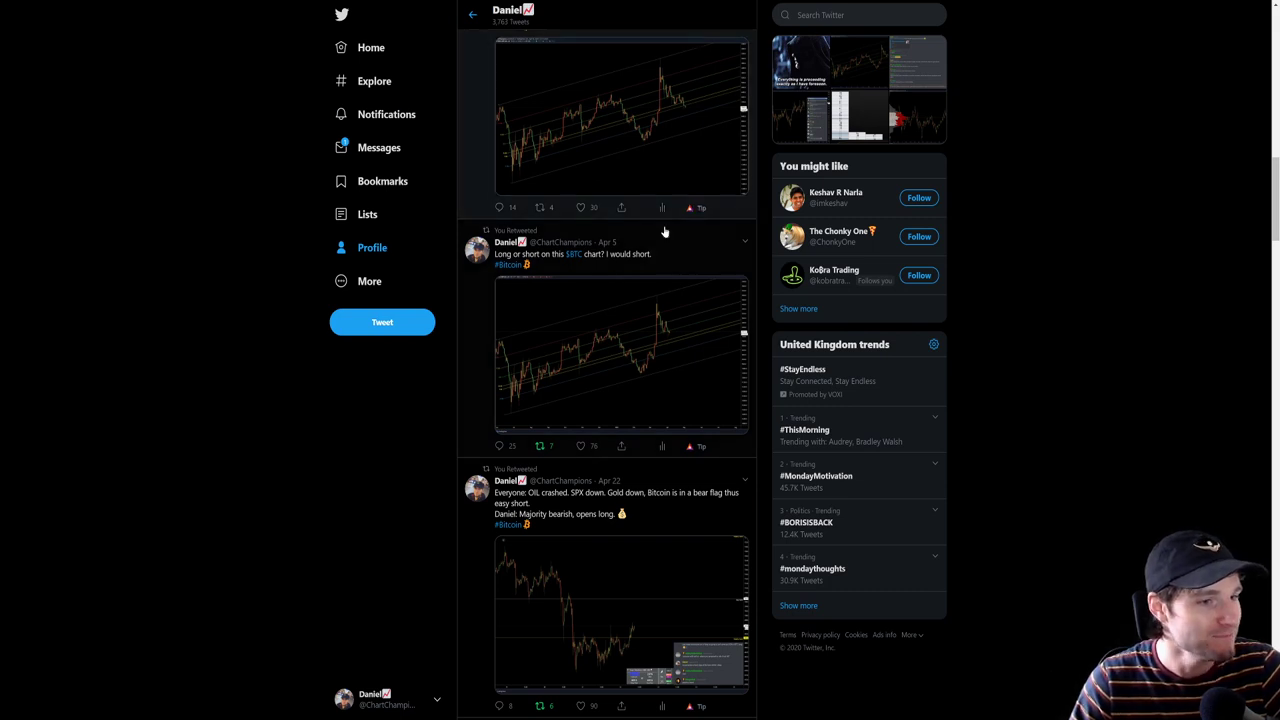
pyautogui.hotkey('alt', 'Tab')
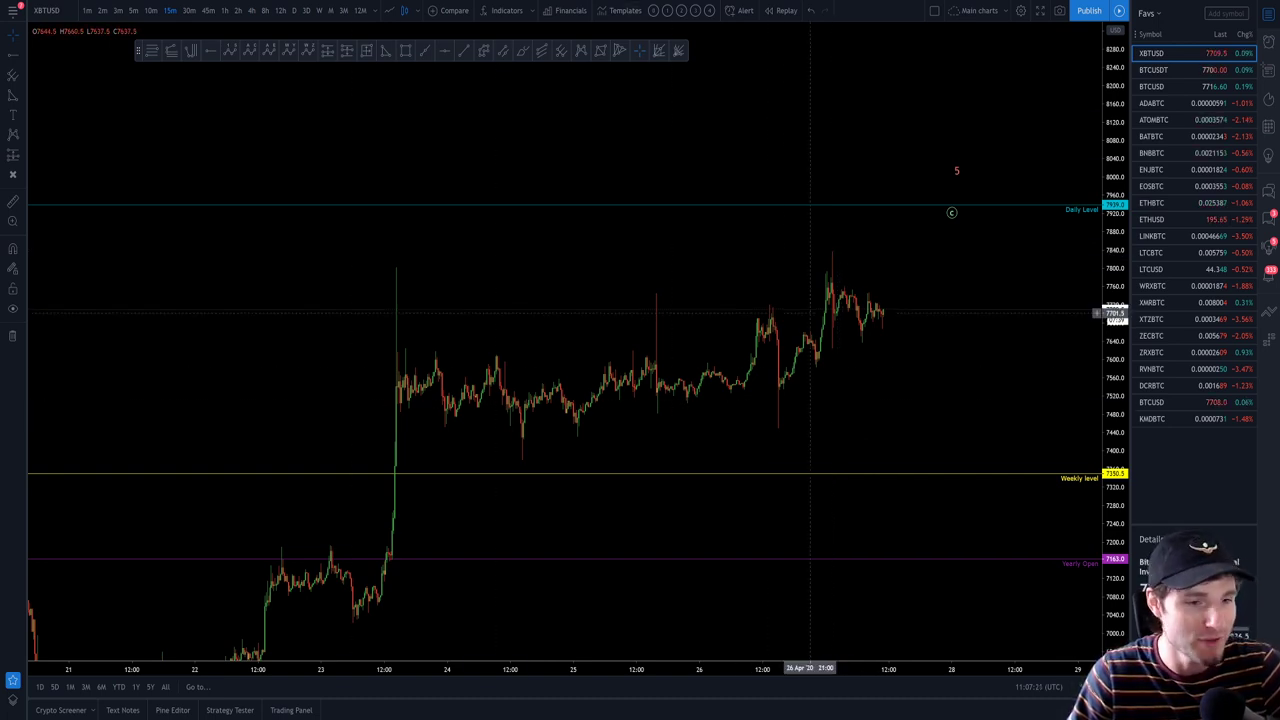
pyautogui.scroll(3, 829, 320)
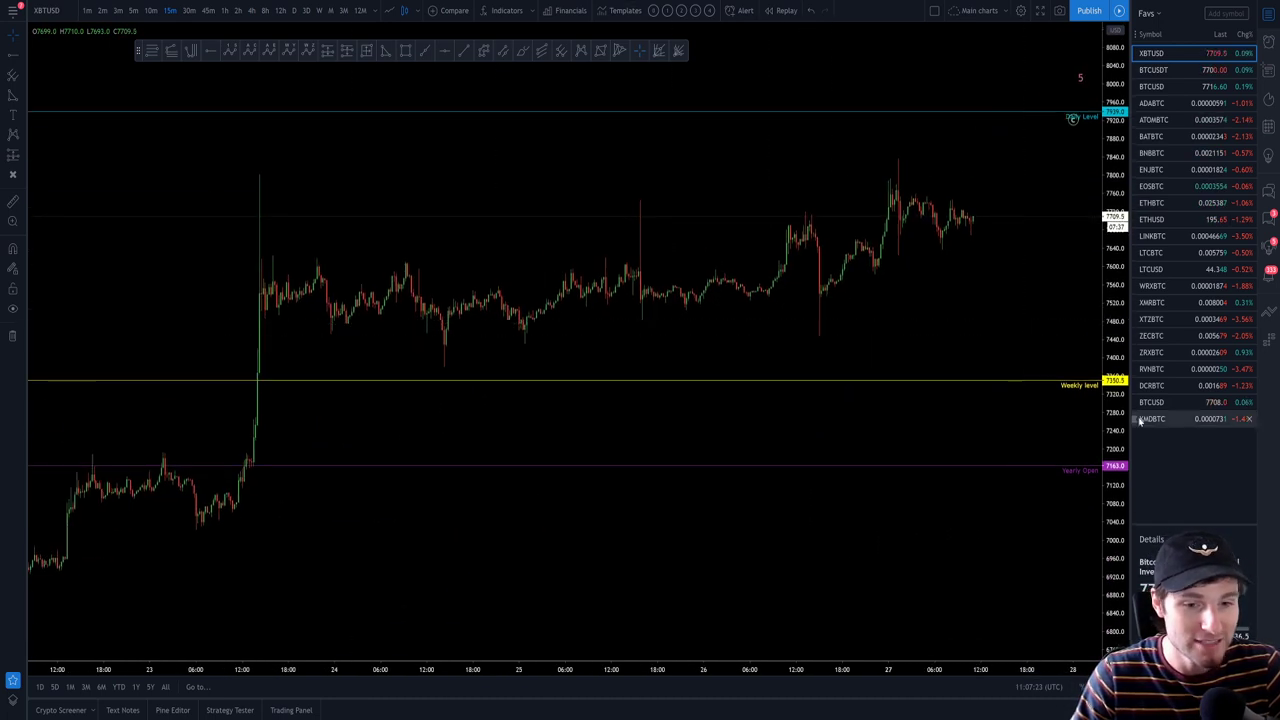
pyautogui.scroll(5, 728, 422)
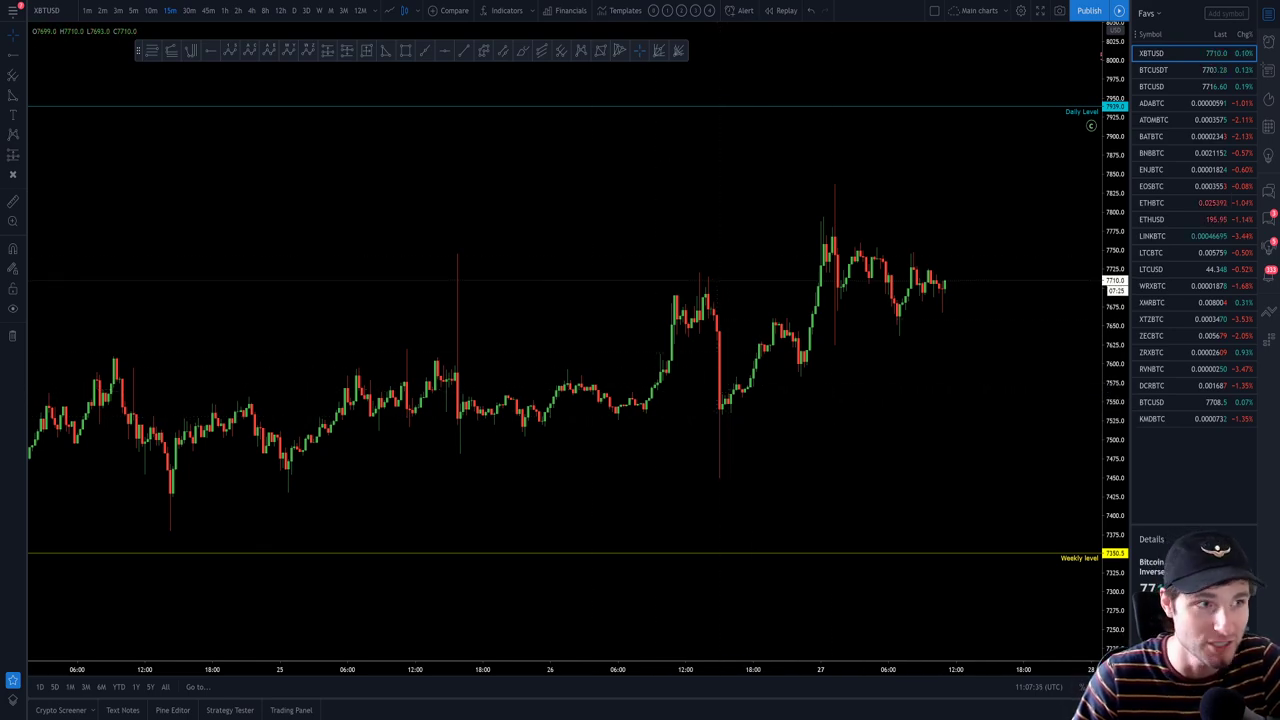
# - Recheck the key horizontal S/R level in Discord's bitcoin-talk channel and examine the 26–27 April candles on the TradingView chart
pyautogui.hotkey('alt', 'Tab')
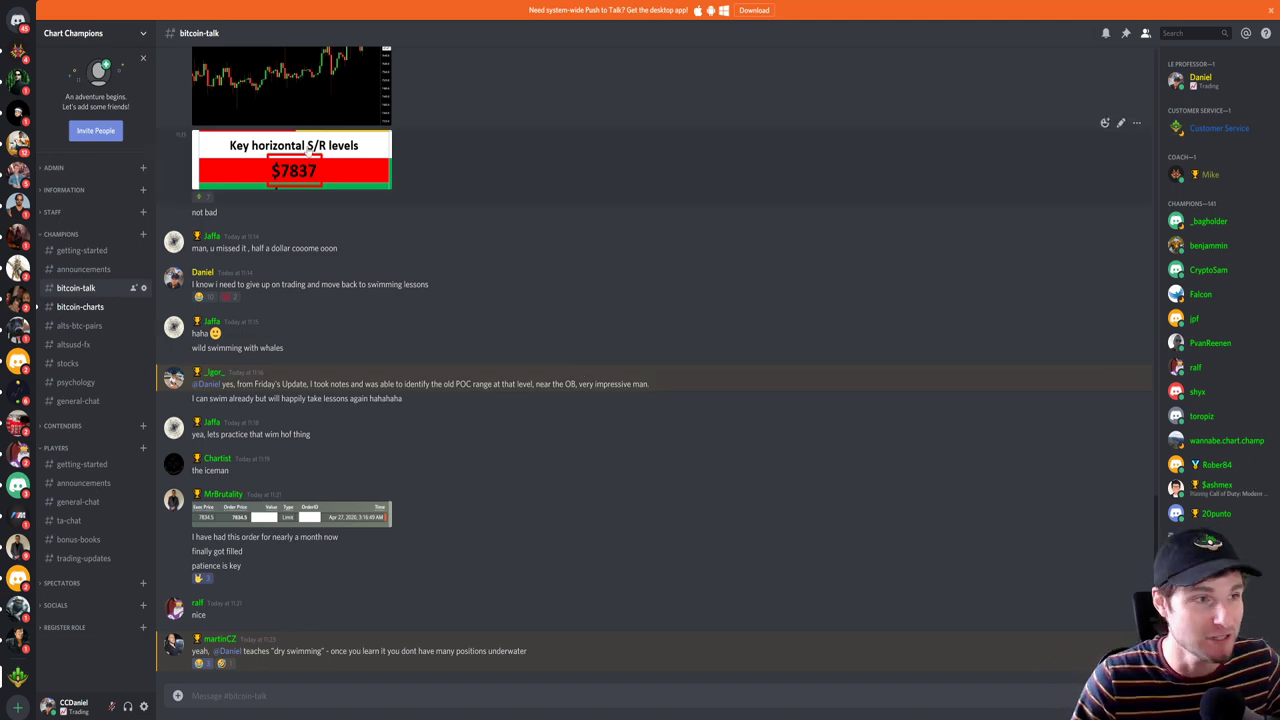
pyautogui.hotkey('alt', 'Tab')
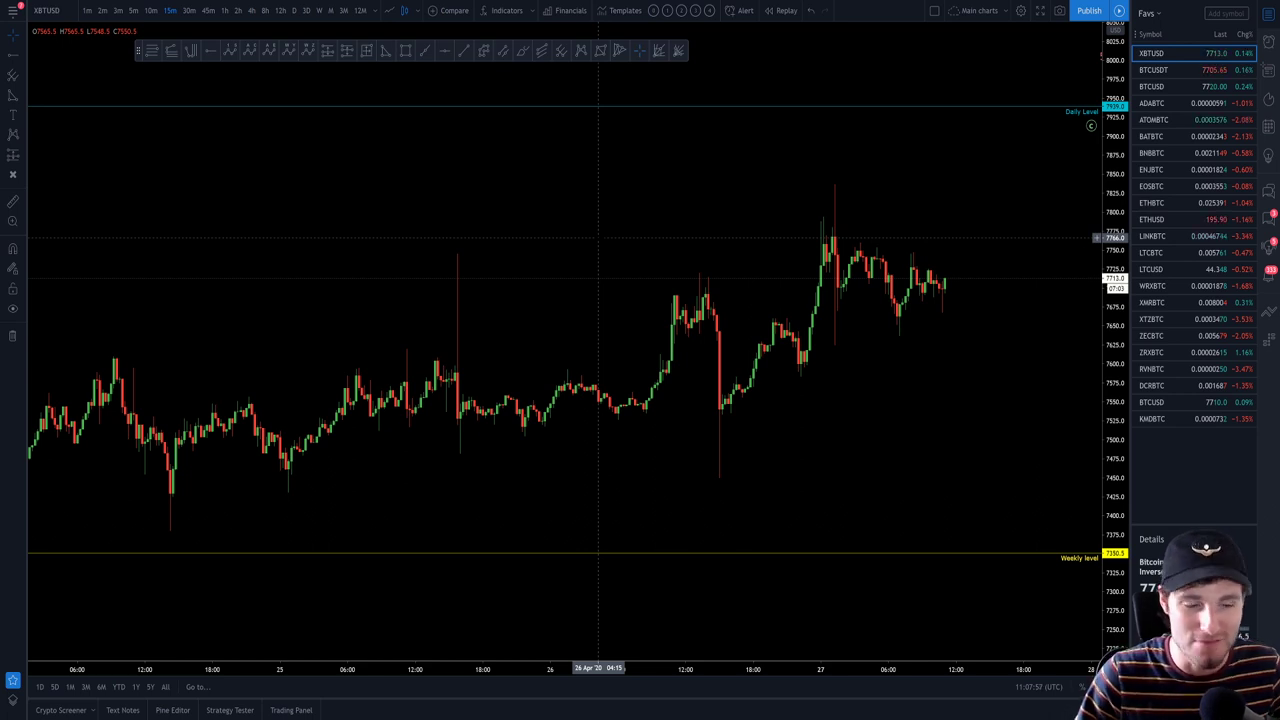
pyautogui.scroll(2, 680, 290)
pyautogui.scroll(1, 880, 390)
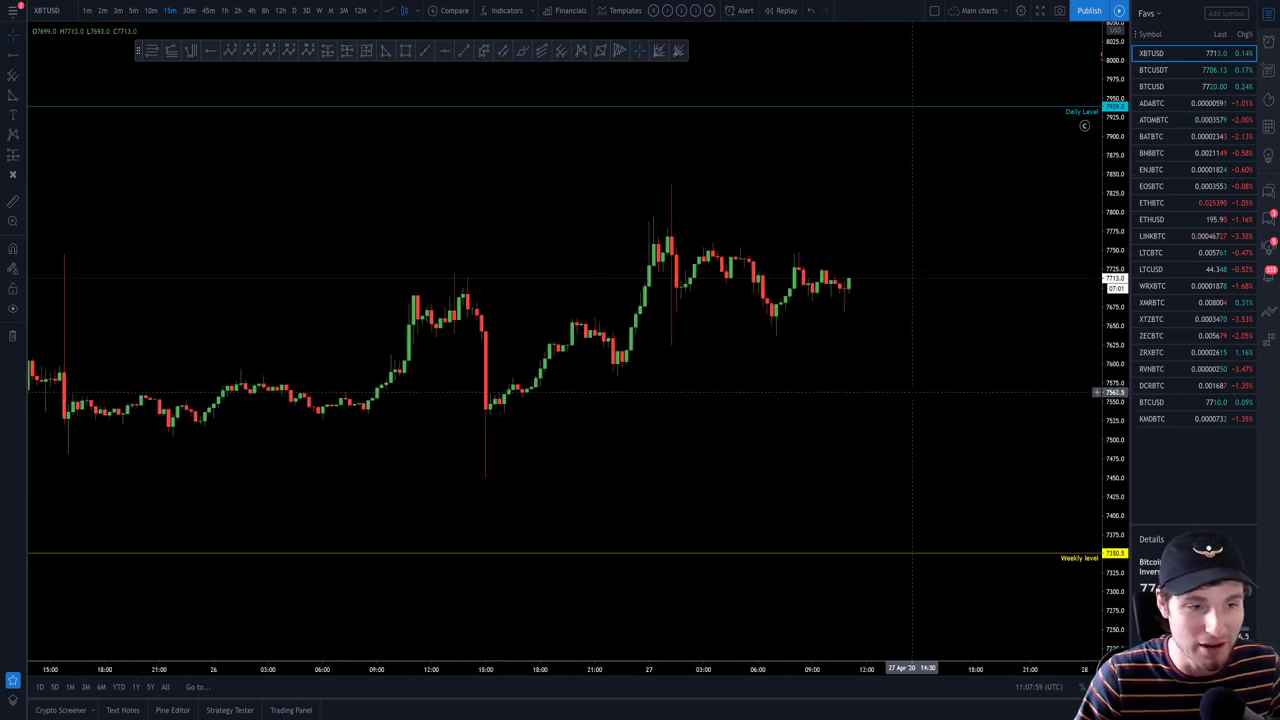
pyautogui.moveTo(912, 375); pyautogui.dragTo(855, 349)
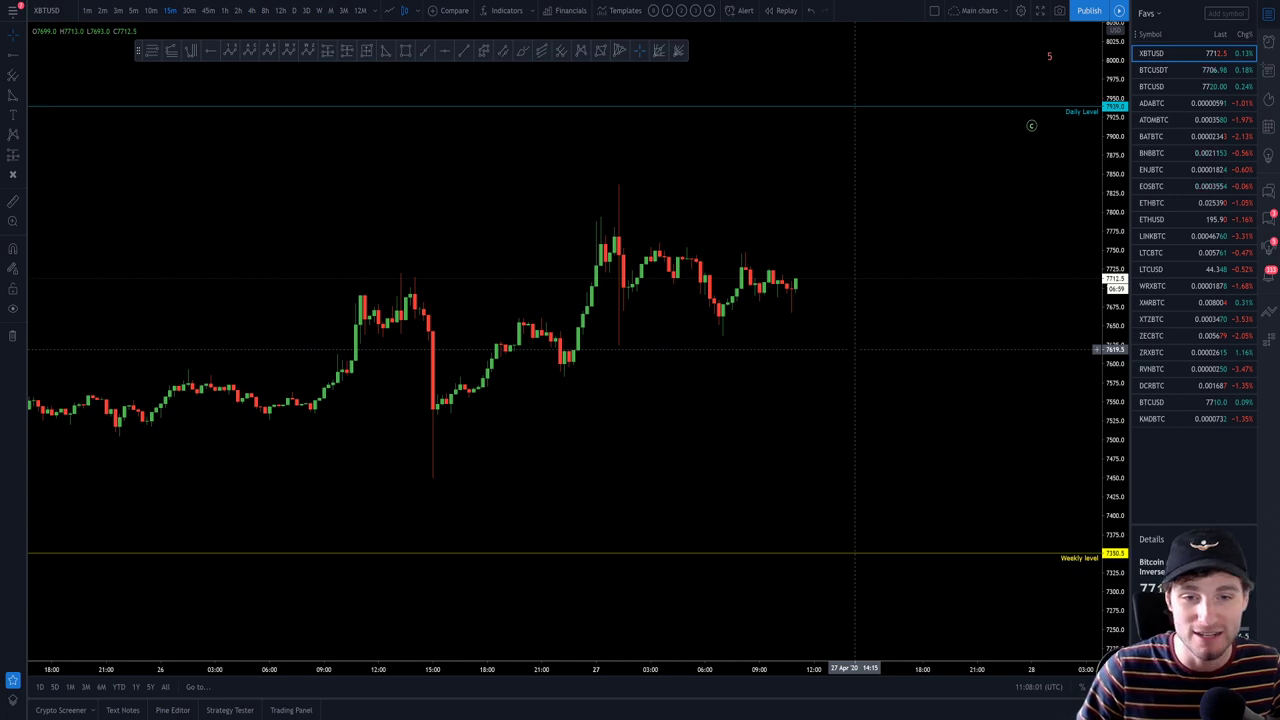